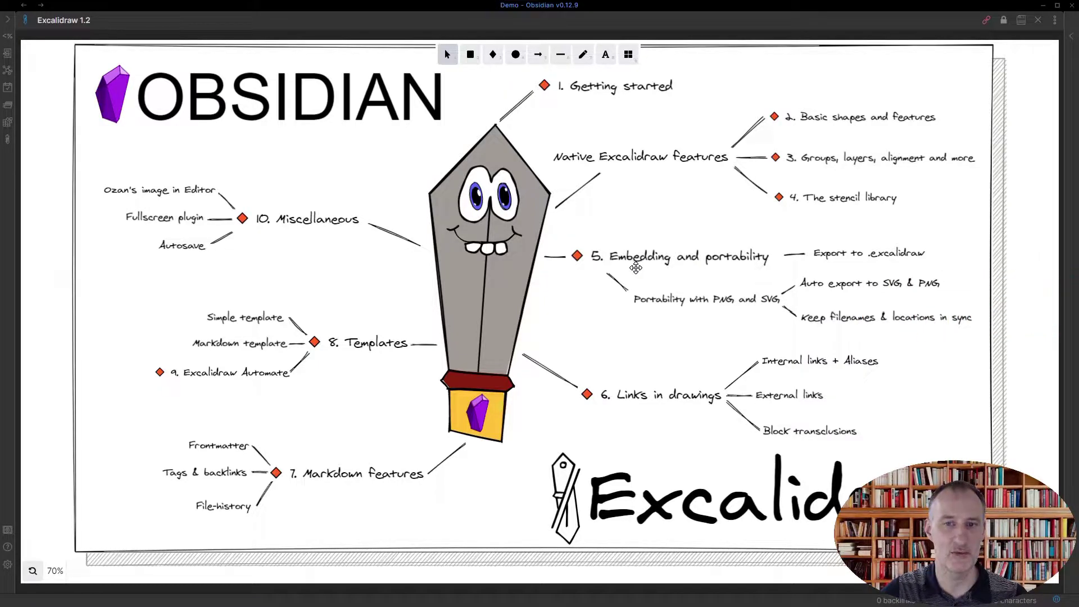
# Open the '5. Embedding and portability' note beside the drawing and show the vault's file list
pyautogui.keyDown('ctrl'); pyautogui.click(735, 259); pyautogui.keyUp('ctrl')
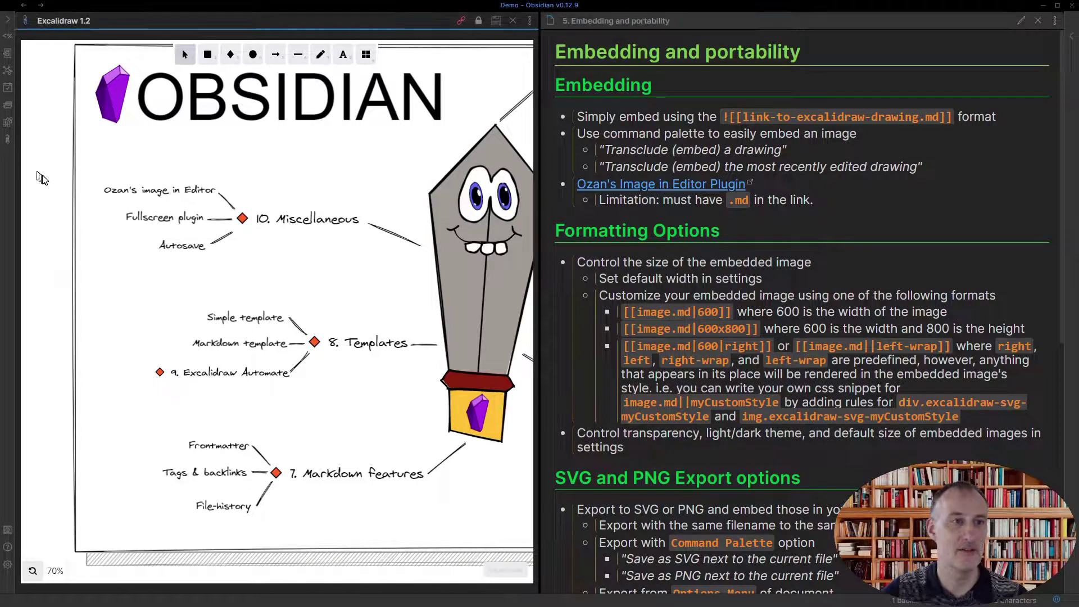
pyautogui.click(7, 19)
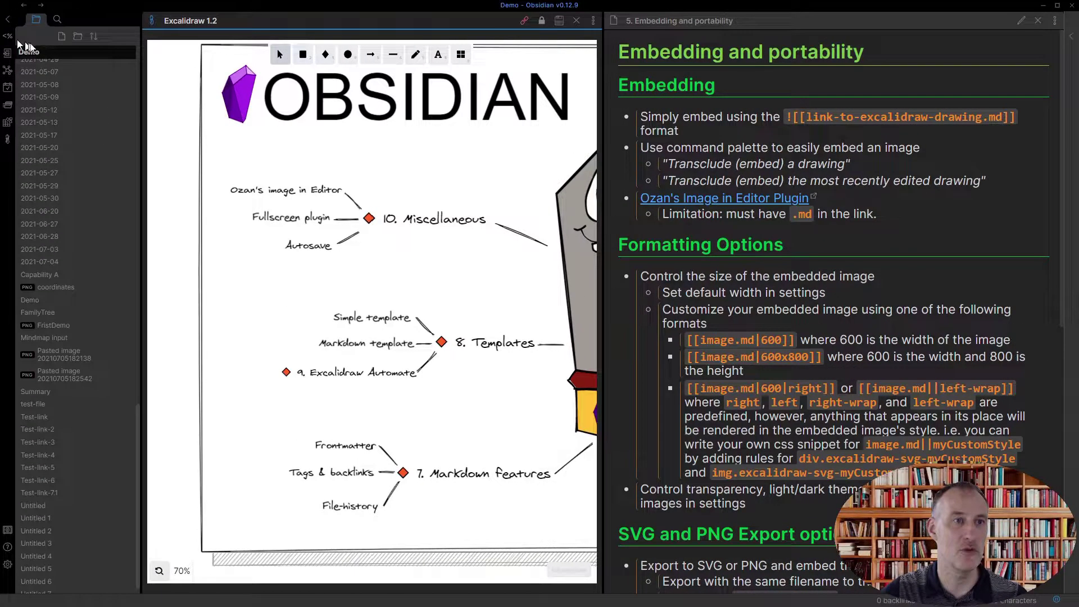
# Create a new note and embed Ansoff's matrix.excalidraw in it with a ![[…]] link
pyautogui.click(60, 45)
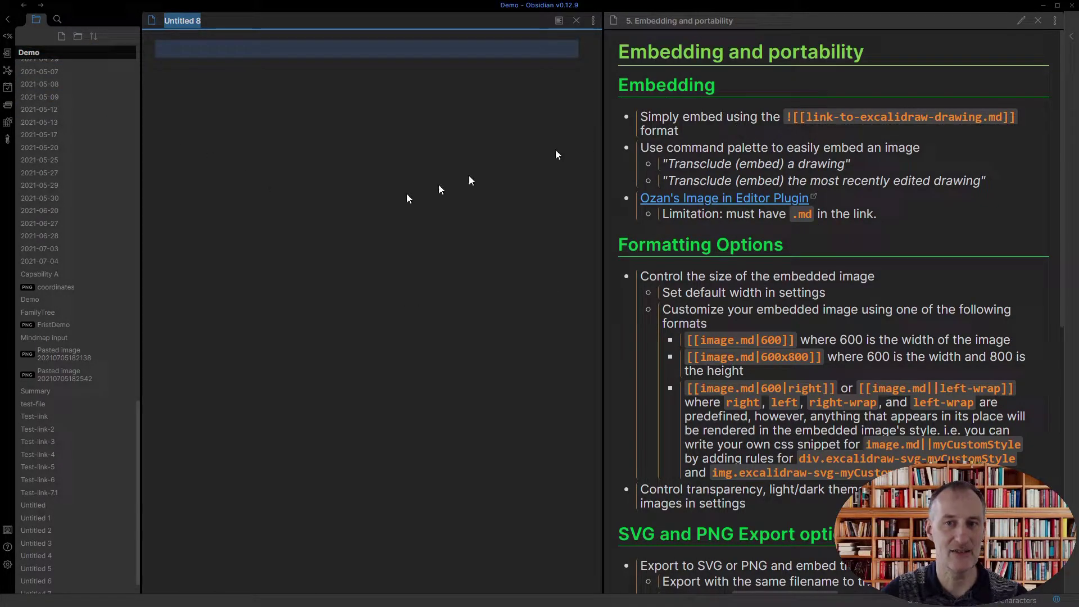
pyautogui.scroll(15, 101, 222)
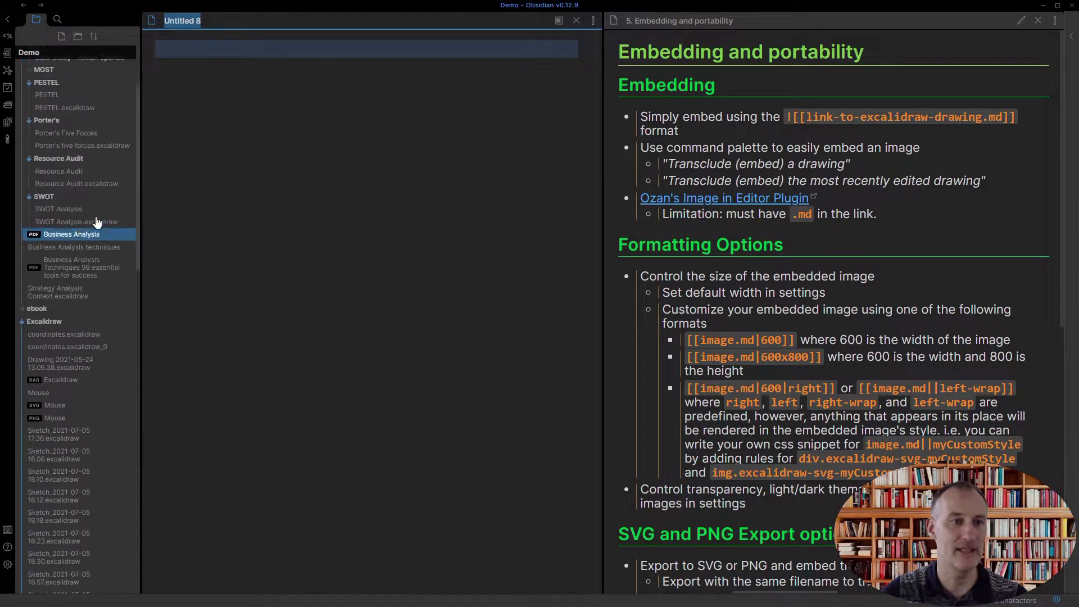
pyautogui.scroll(4, 95, 222)
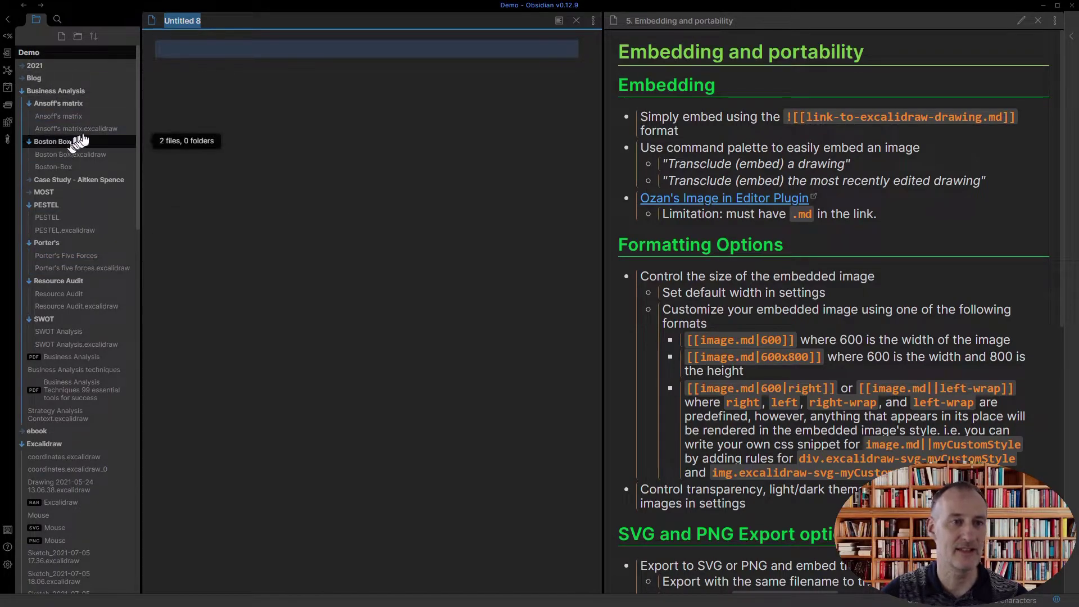
pyautogui.moveTo(93, 135); pyautogui.dragTo(177, 56)
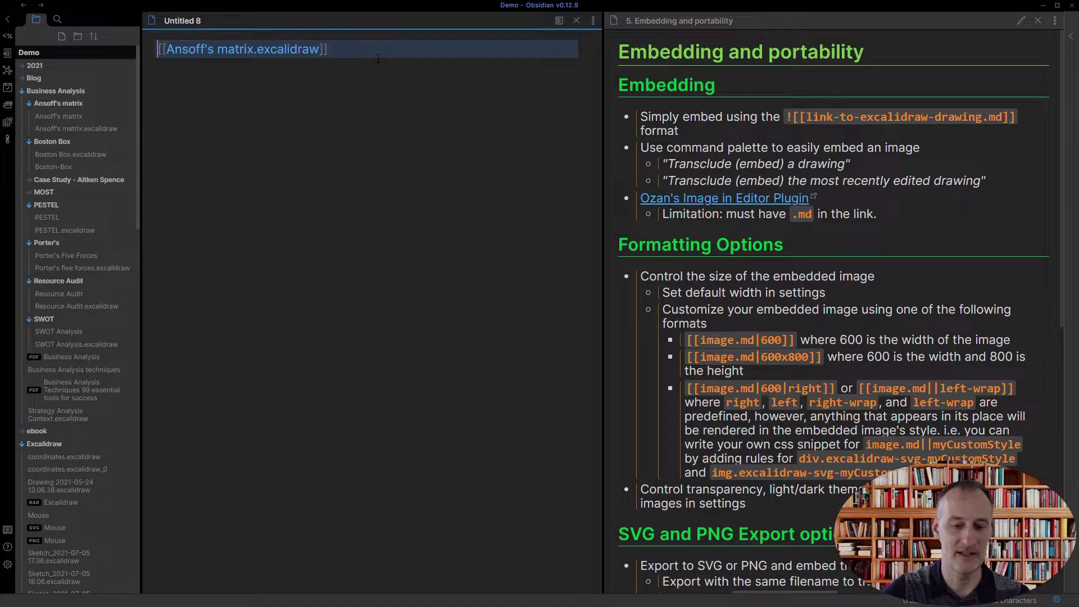
pyautogui.write('!')
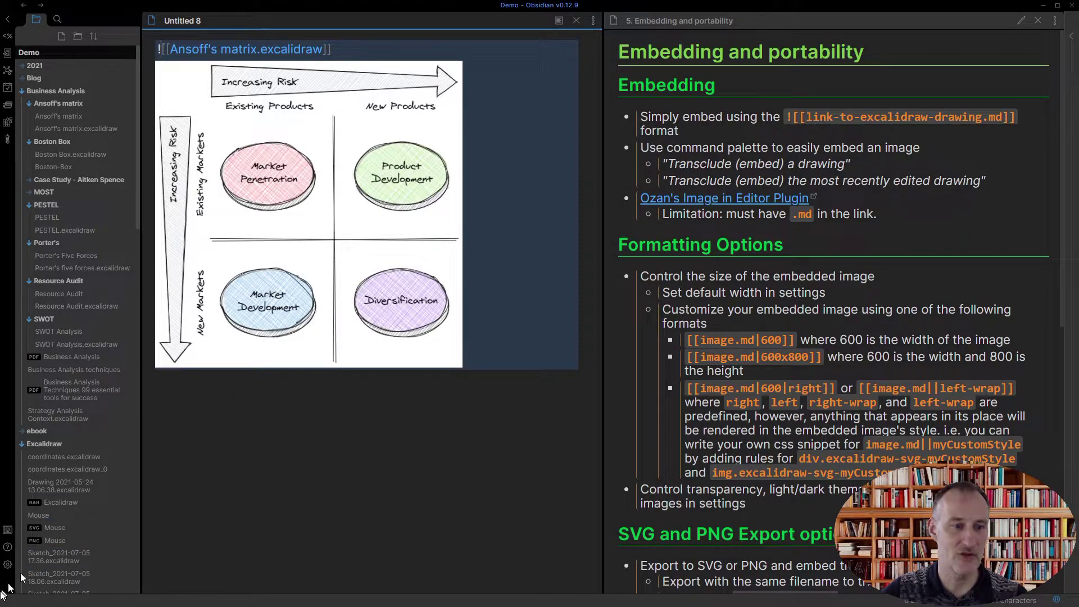
pyautogui.click(6, 564)
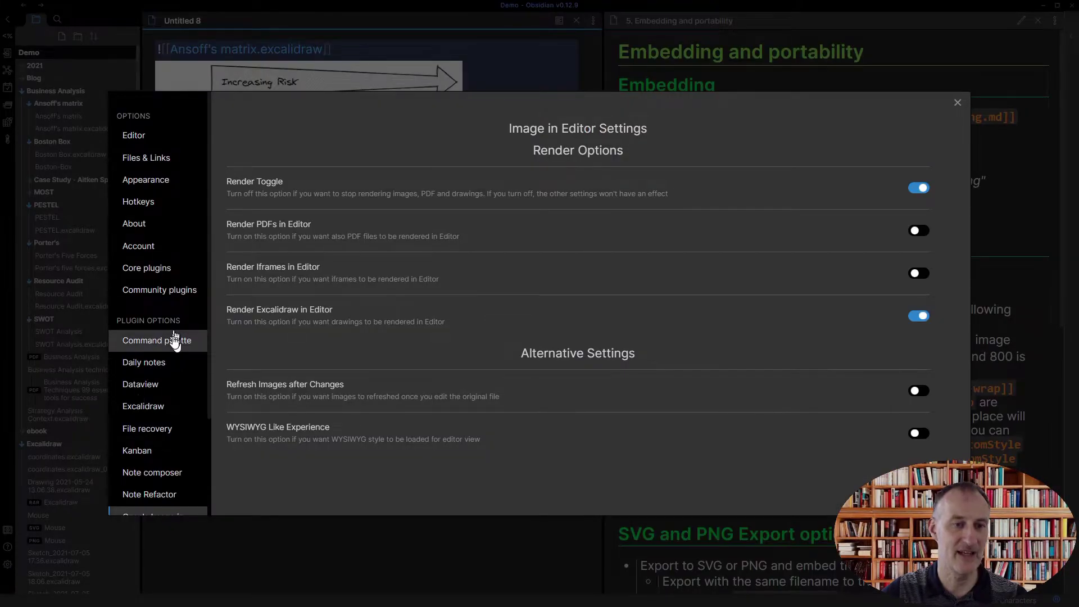
pyautogui.scroll(-1, 174, 343)
pyautogui.scroll(-1, 174, 343)
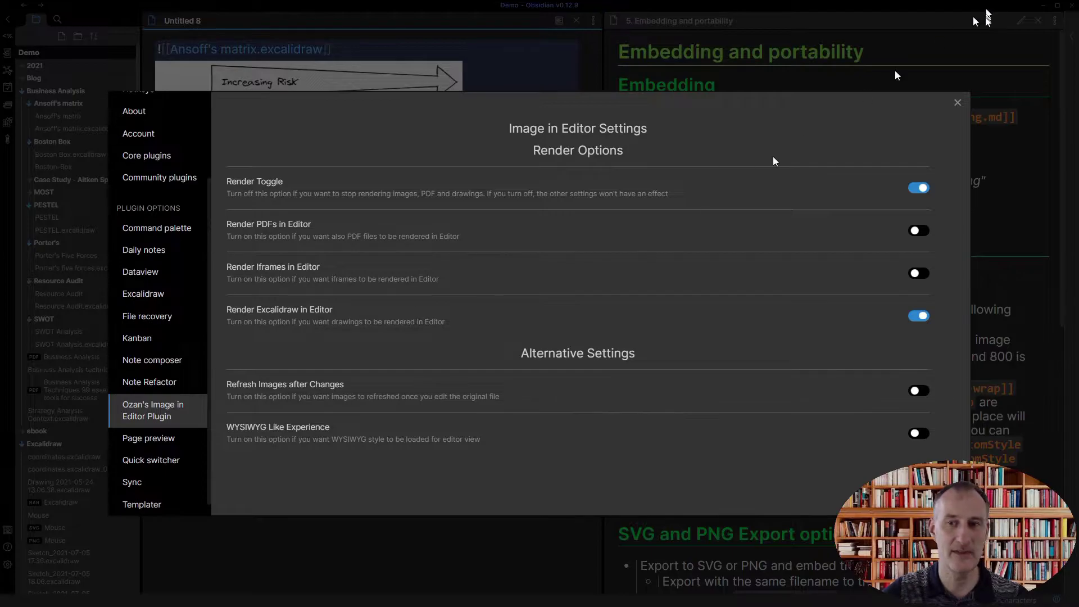
pyautogui.click(958, 103)
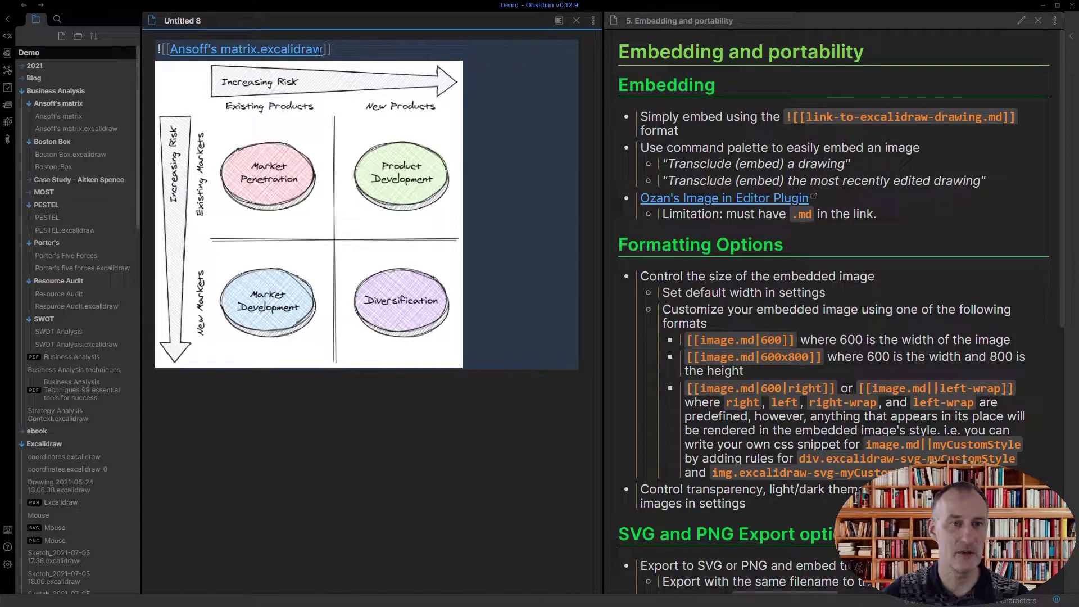
# Rename the drawing file to Ansoff's matrix.excalidra by deleting the final 'w'
pyautogui.rightClick(109, 129)
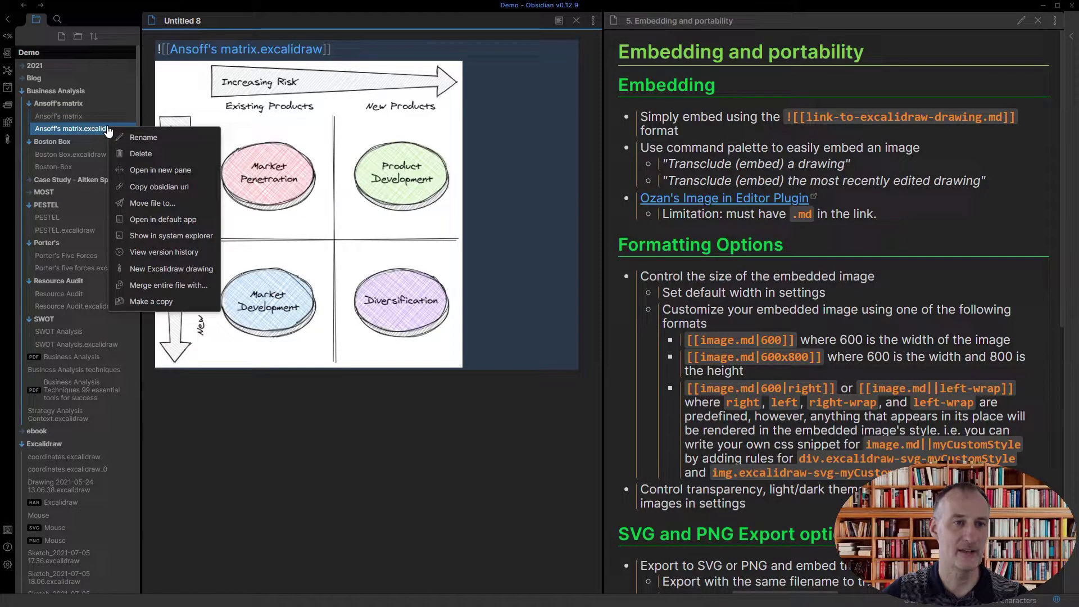
pyautogui.click(143, 138)
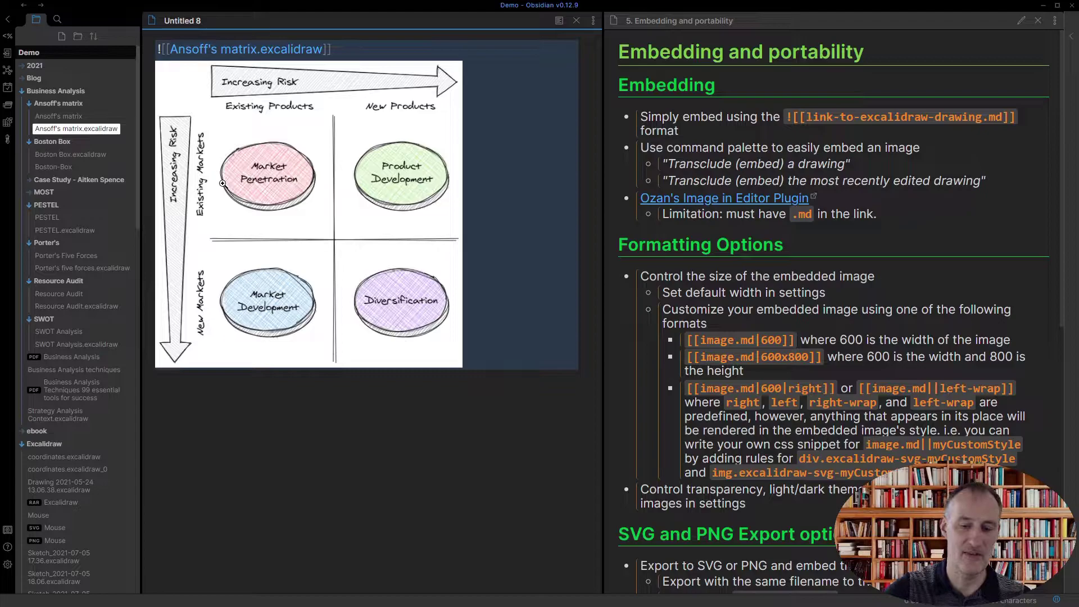
pyautogui.press('BackSpace')
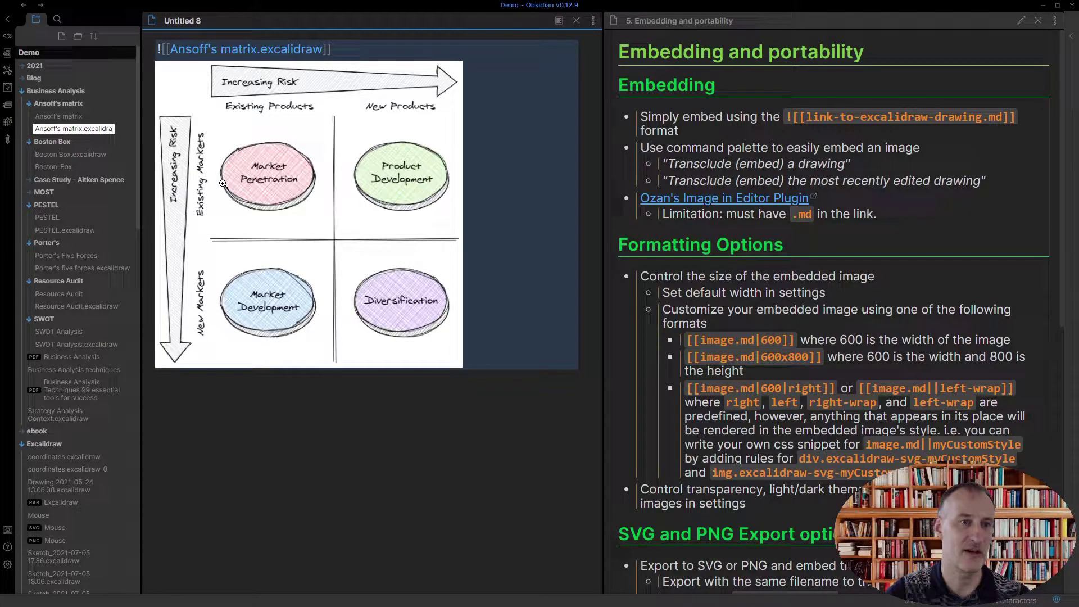
pyautogui.click(373, 448)
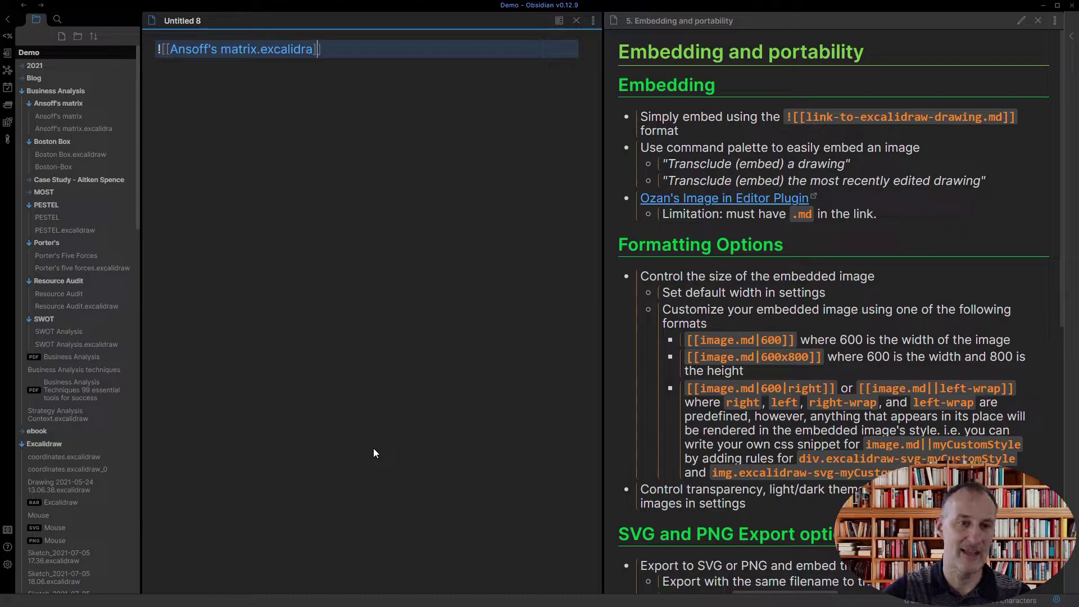
# Append .md to the embed link, then remove it so it reads ![[Ansoff's matrix.excalidra]]
pyautogui.press('Left')
pyautogui.press('Left')
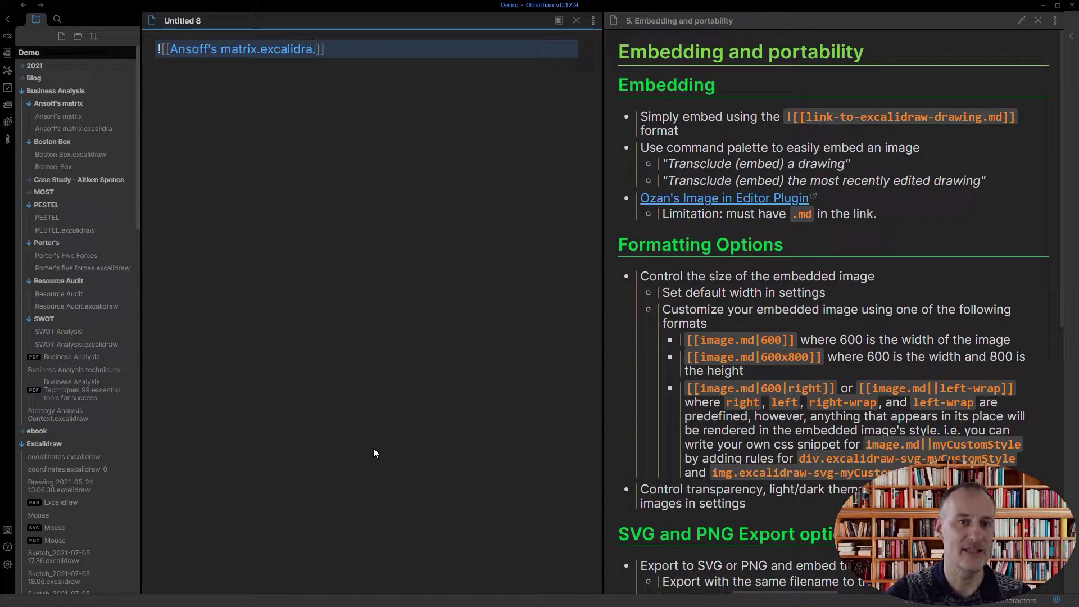
pyautogui.write('.md')
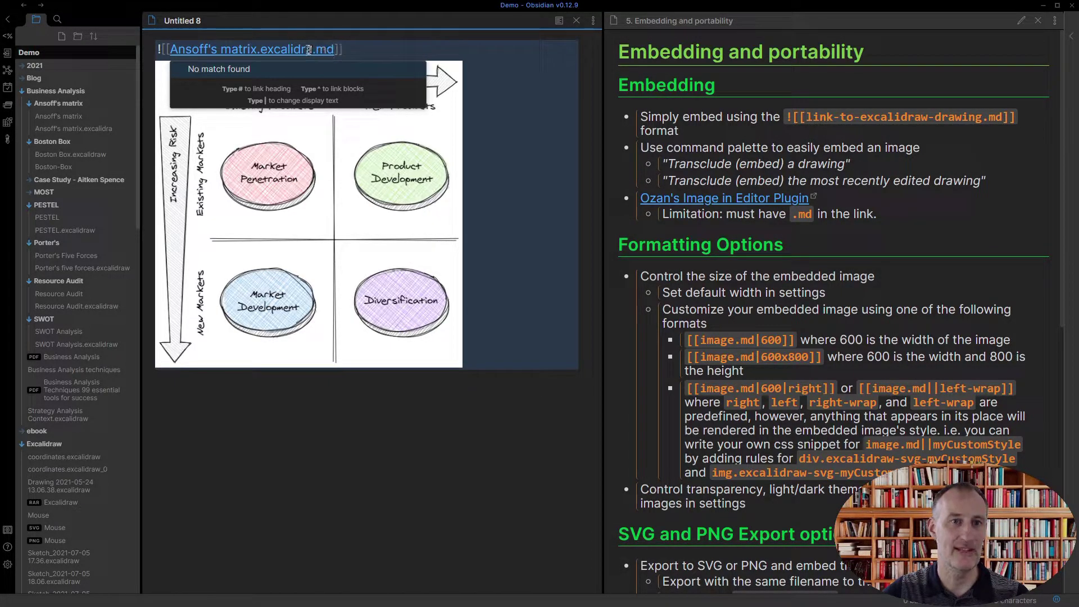
pyautogui.press('Escape')
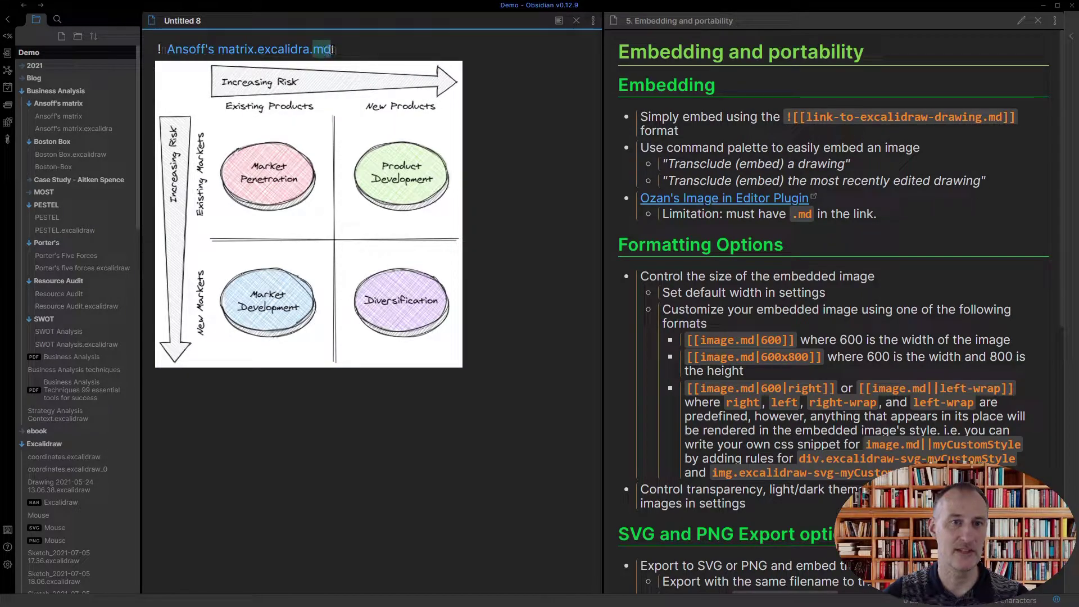
pyautogui.press('BackSpace')
pyautogui.press('BackSpace')
pyautogui.press('BackSpace')
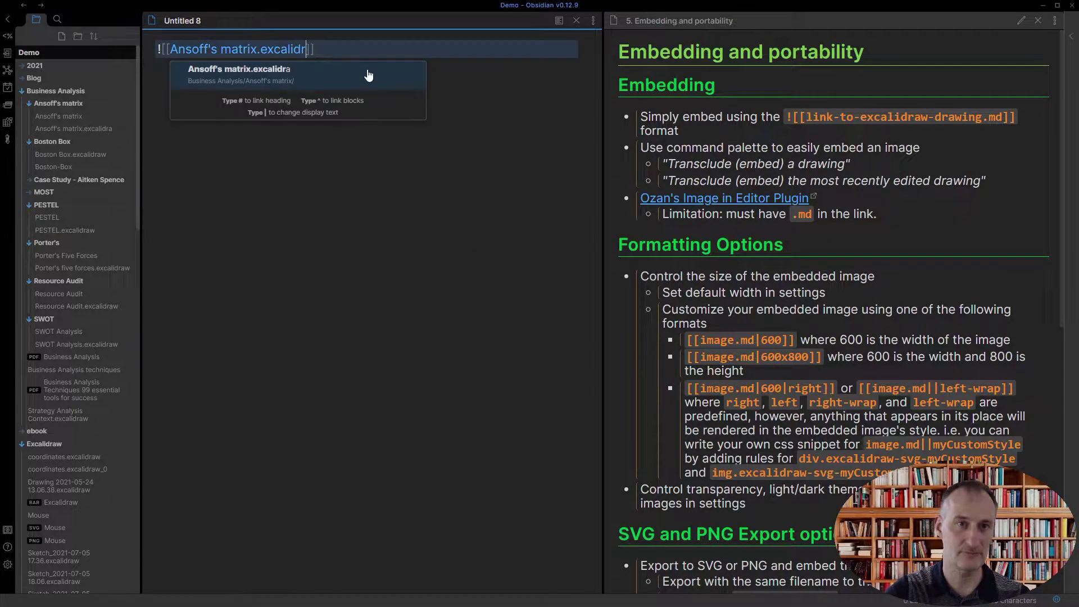
pyautogui.write('a')
pyautogui.press('Return')
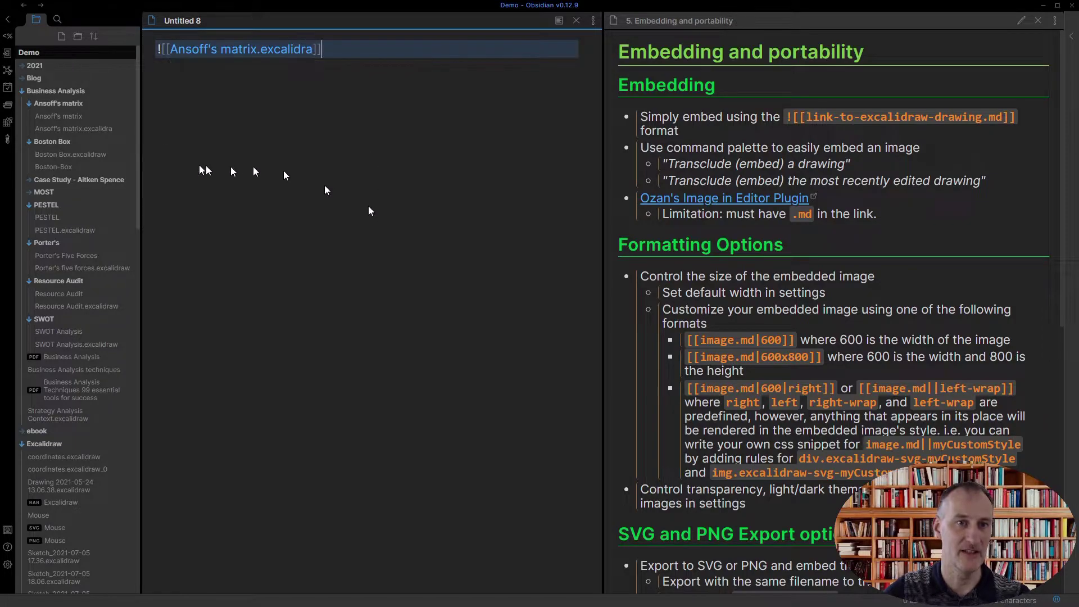
# Rename the drawing file to Ansoff's matrix drawing
pyautogui.rightClick(100, 129)
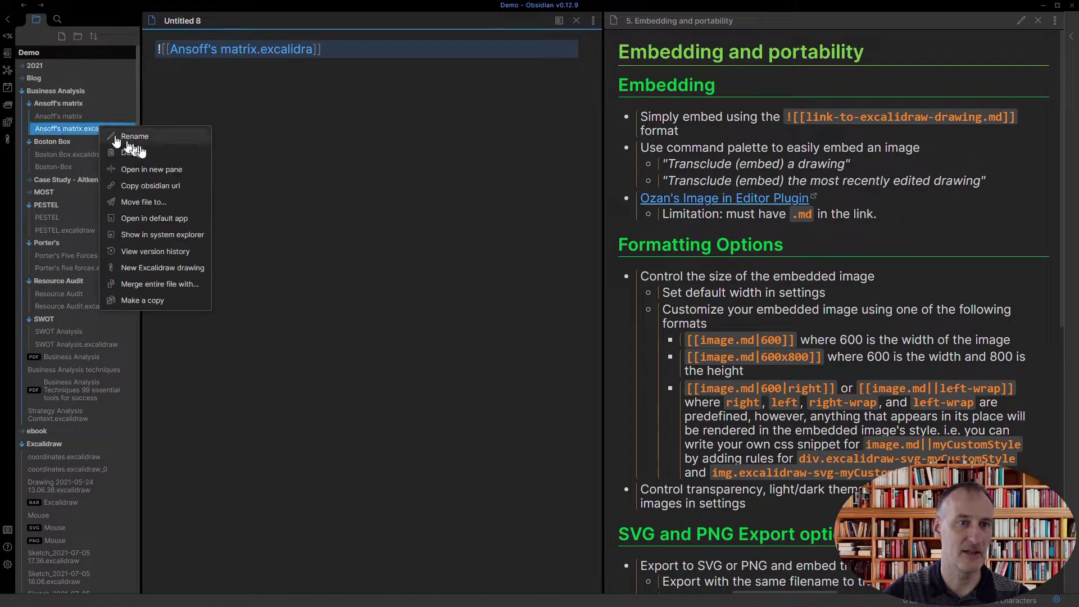
pyautogui.click(141, 142)
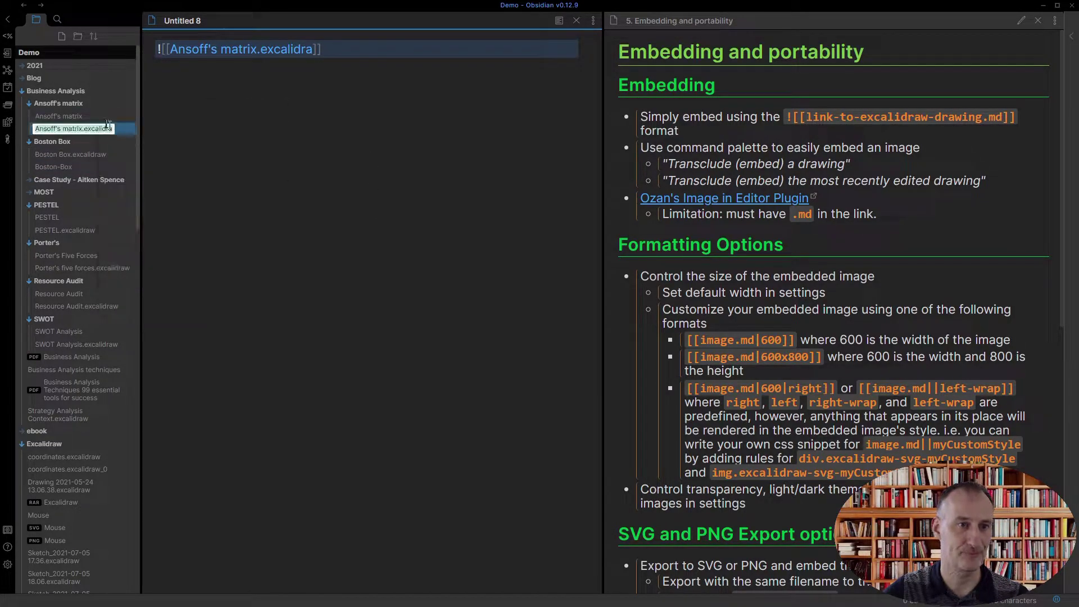
pyautogui.click(102, 128)
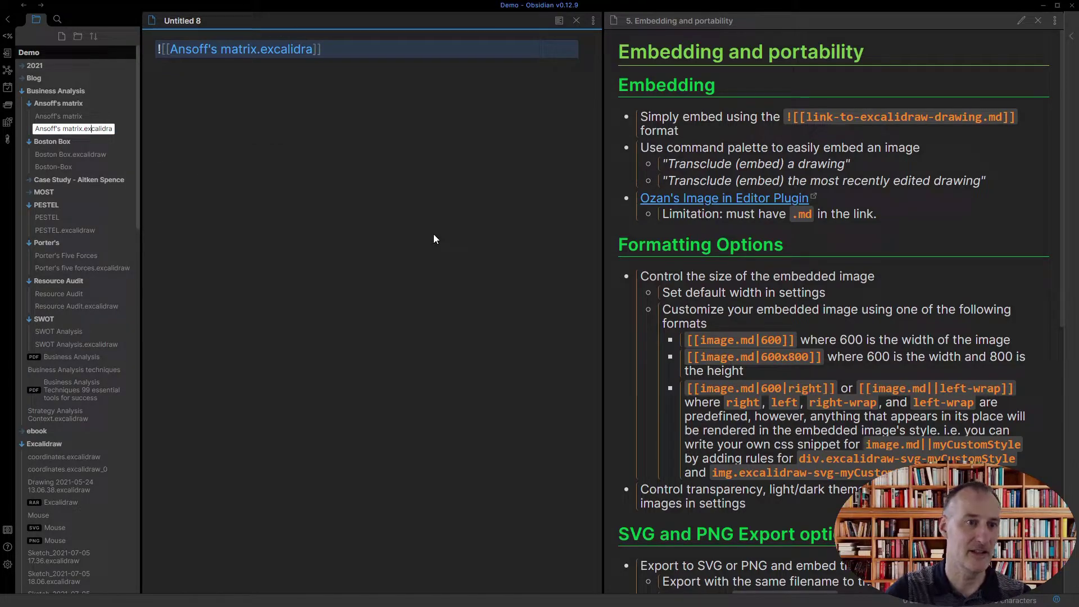
pyautogui.hotkey('ctrl', 'BackSpace')
pyautogui.press('BackSpace')
pyautogui.press('Return')
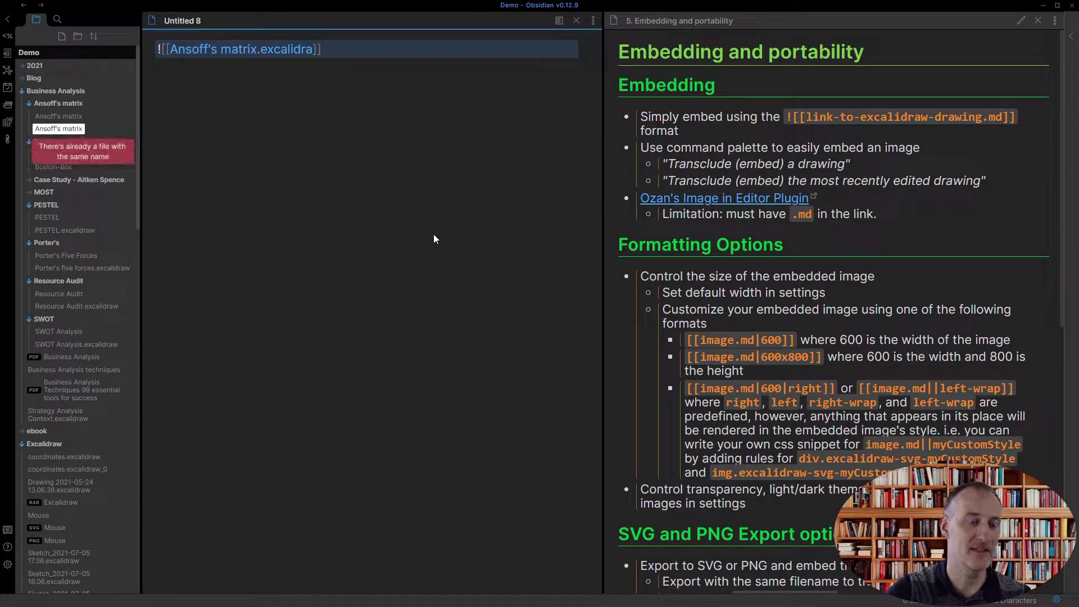
pyautogui.write('image')
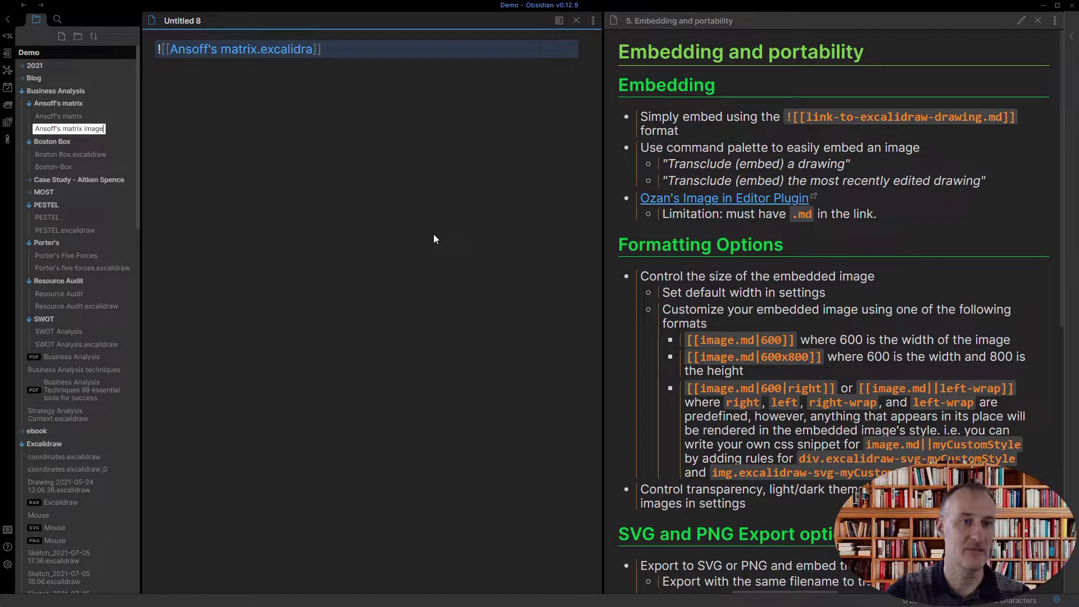
pyautogui.press('BackSpace')
pyautogui.press('BackSpace')
pyautogui.press('BackSpace')
pyautogui.press('BackSpace')
pyautogui.press('BackSpace')
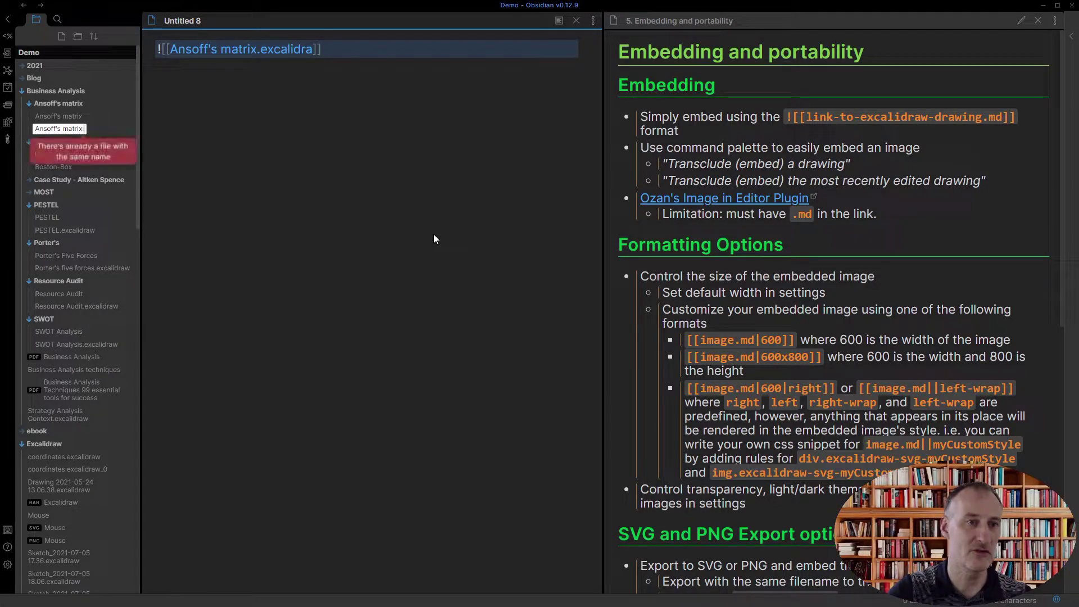
pyautogui.write('drawing')
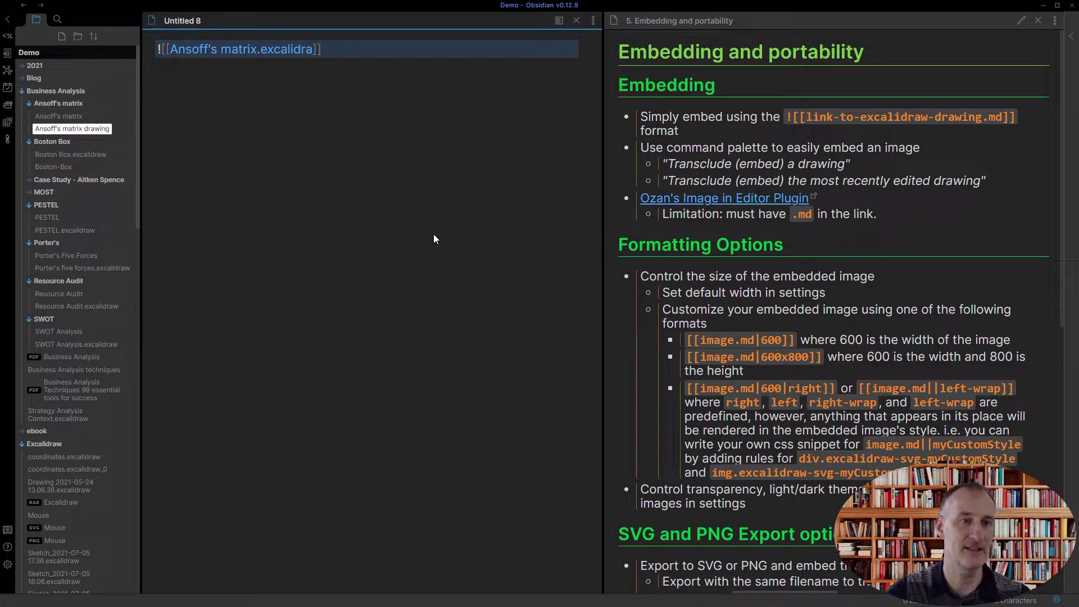
pyautogui.press('Return')
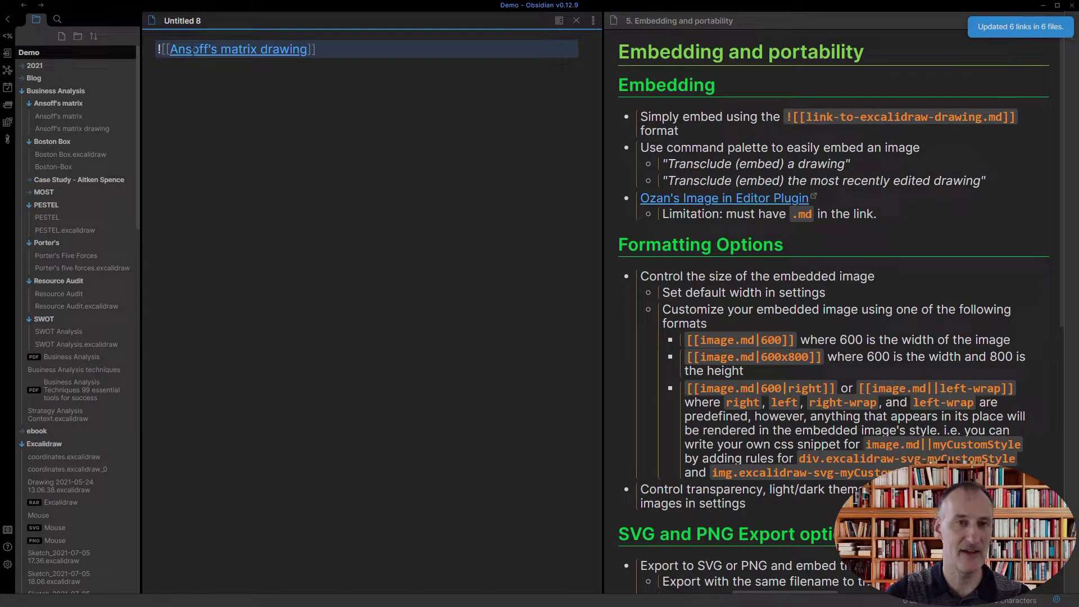
# Add and remove .md in the embed link, then toggle reading view and back to editing
pyautogui.press('Left')
pyautogui.press('Left')
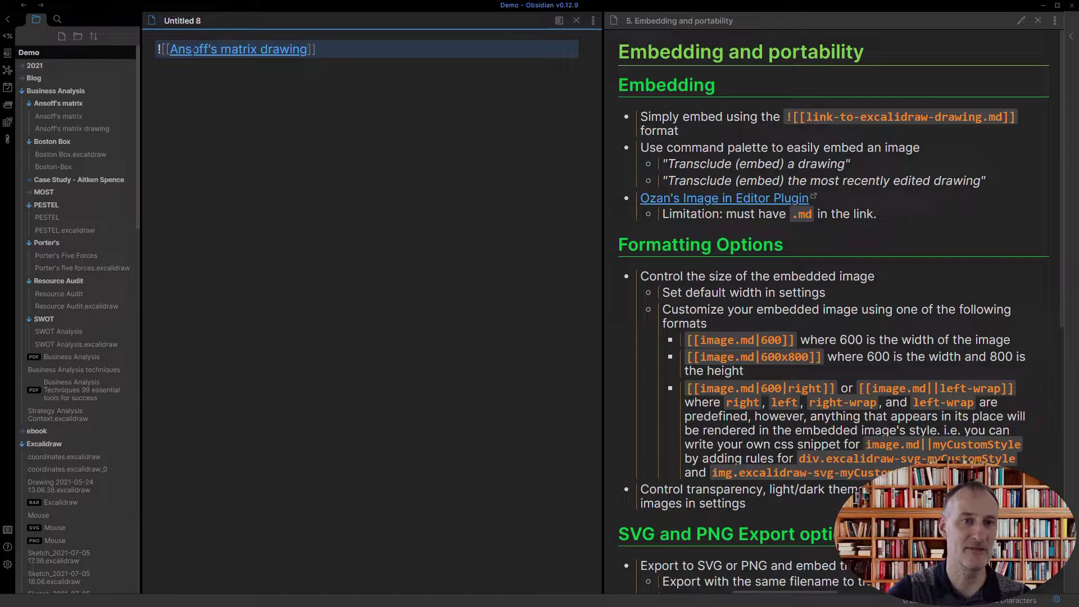
pyautogui.write('.md')
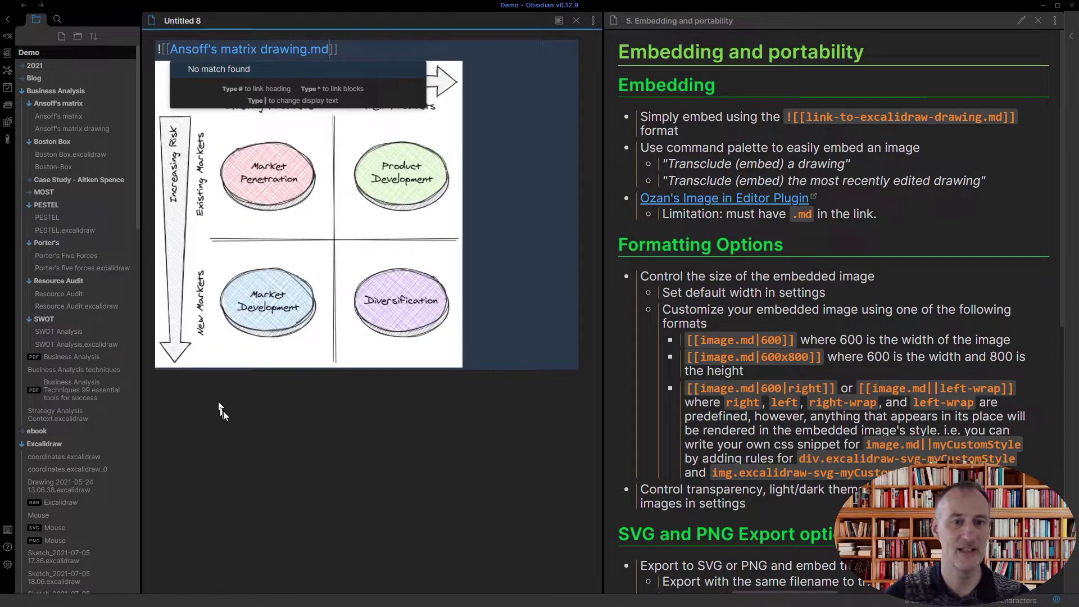
pyautogui.click(265, 450)
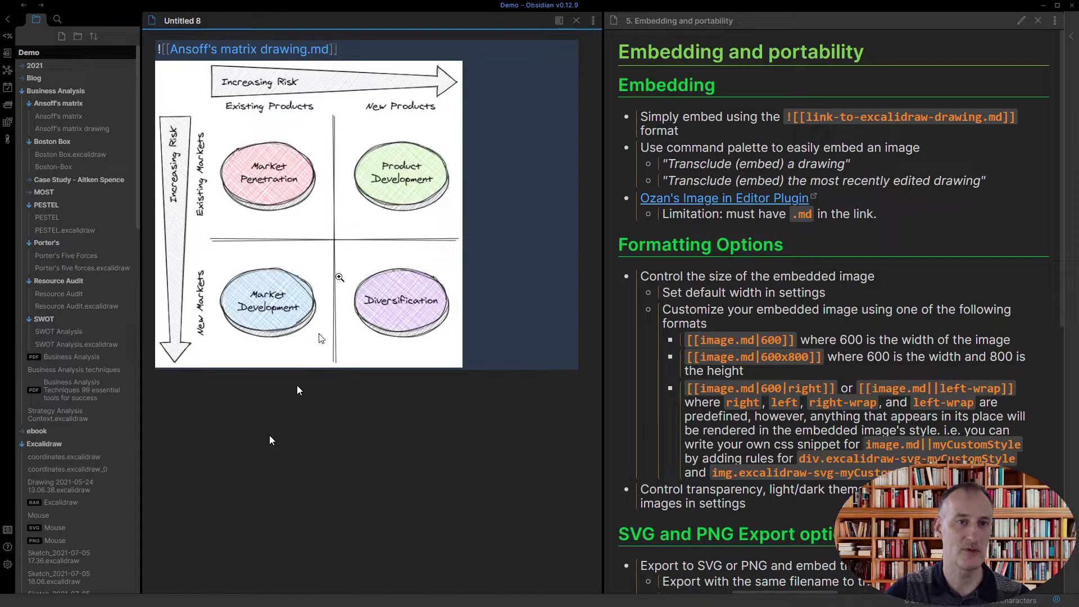
pyautogui.press('Left')
pyautogui.press('Left')
pyautogui.press('Left')
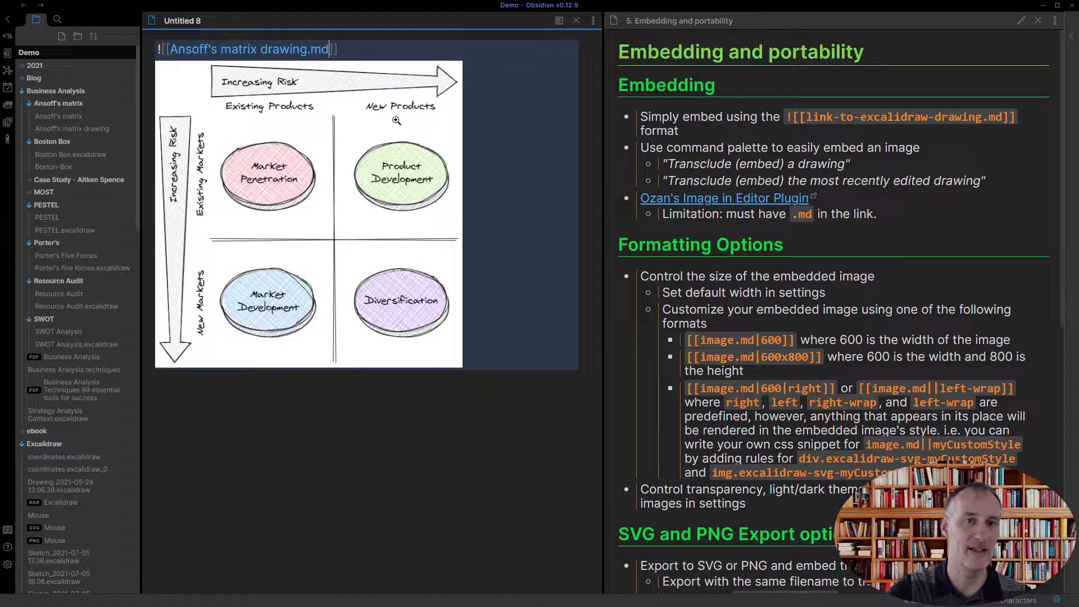
pyautogui.press('BackSpace')
pyautogui.press('BackSpace')
pyautogui.press('BackSpace')
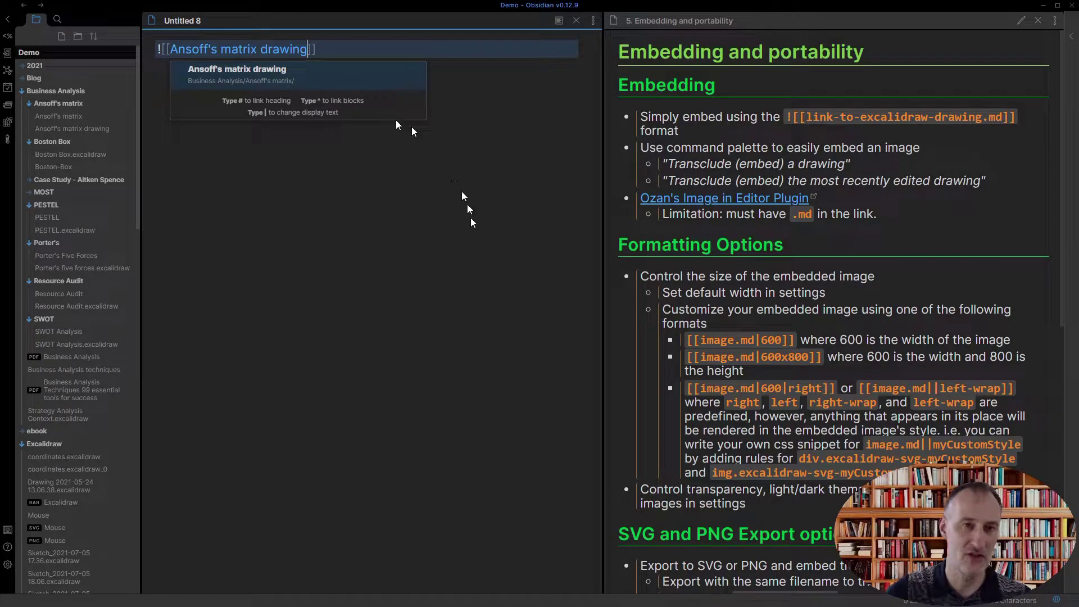
pyautogui.press('Return')
pyautogui.hotkey('ctrl', 'e')
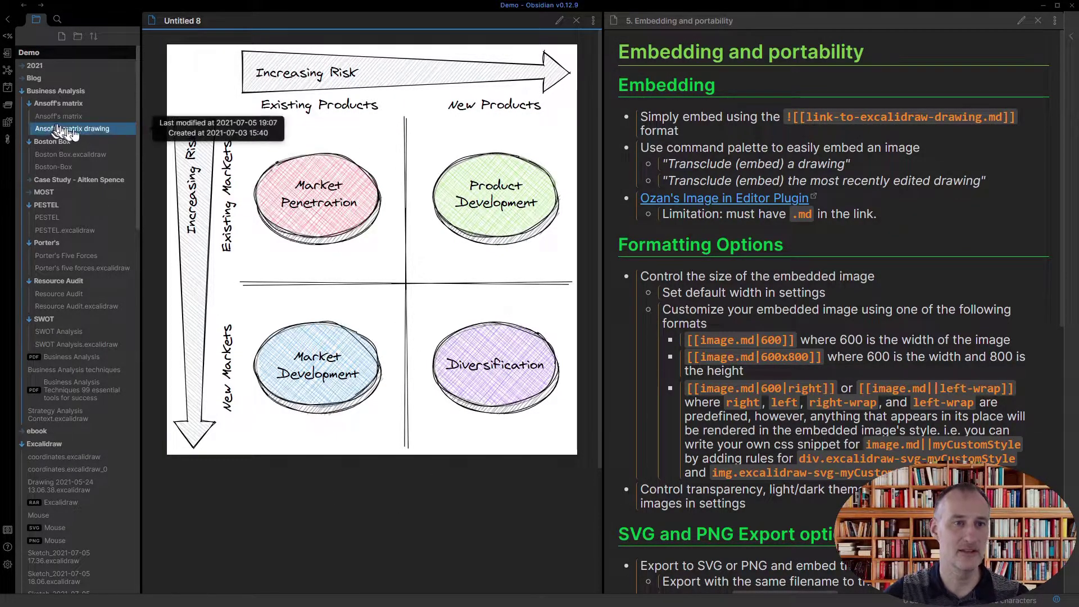
pyautogui.hotkey('ctrl', 'e')
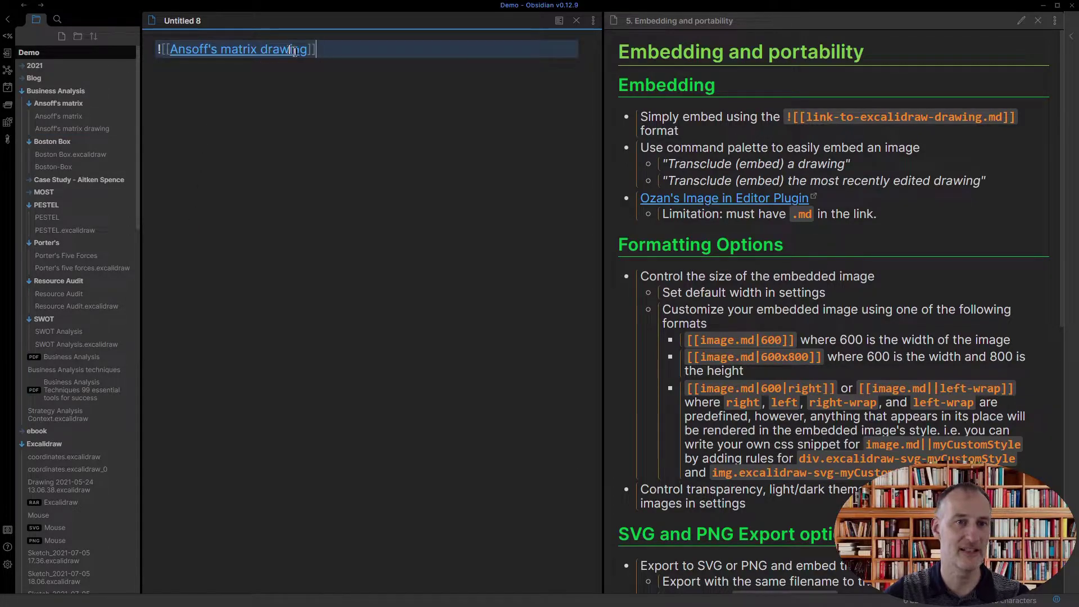
# Rename the drawing file back to Ansoff's matrix.excalidraw so the embed renders the matrix again
pyautogui.rightClick(85, 129)
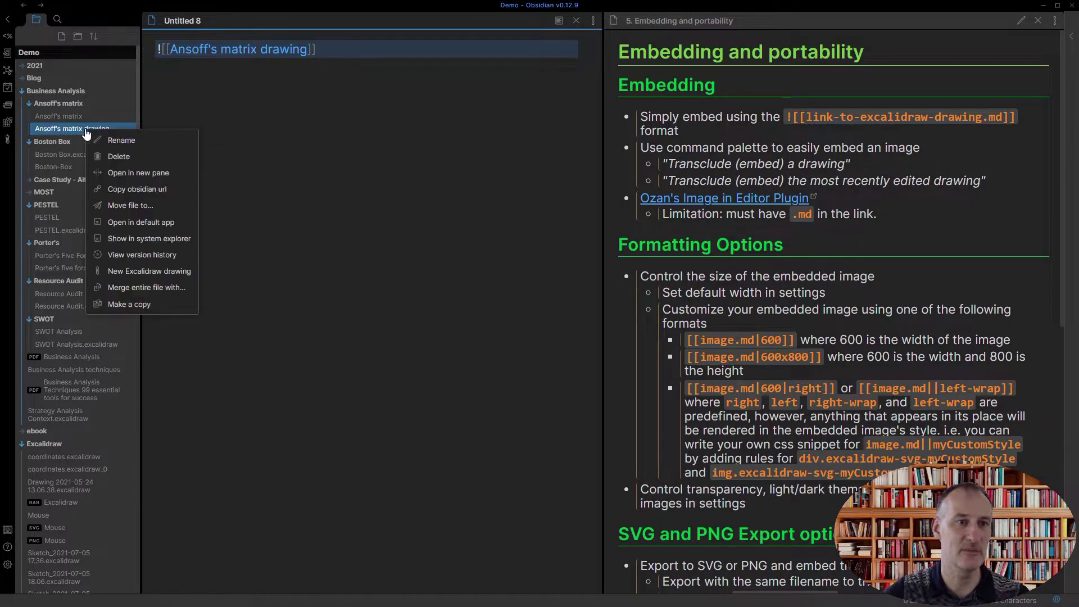
pyautogui.click(140, 140)
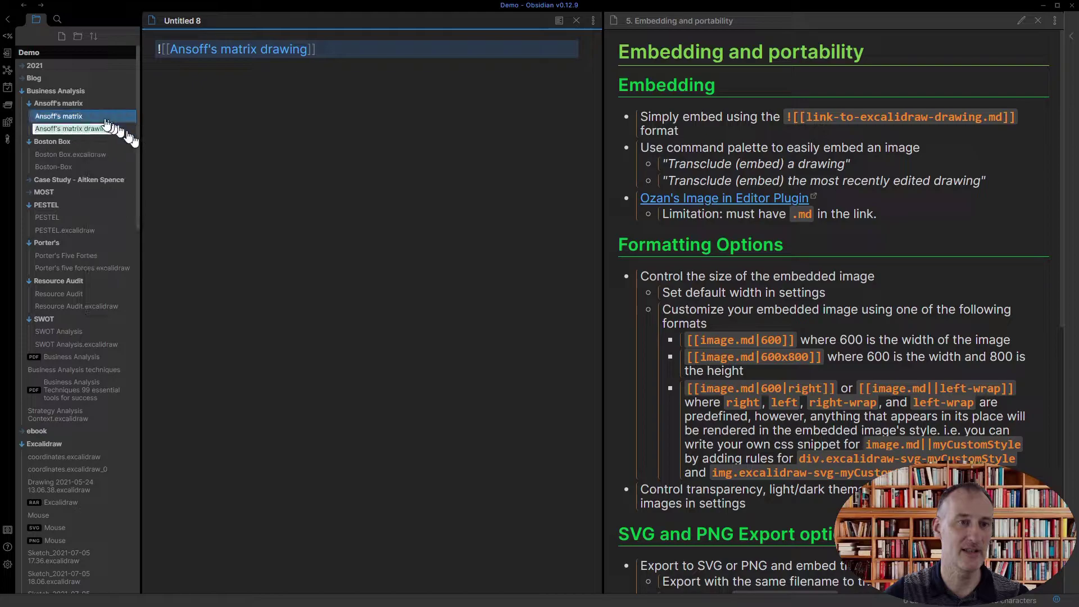
pyautogui.click(108, 129)
pyautogui.press('BackSpace')
pyautogui.press('BackSpace')
pyautogui.press('BackSpace')
pyautogui.press('BackSpace')
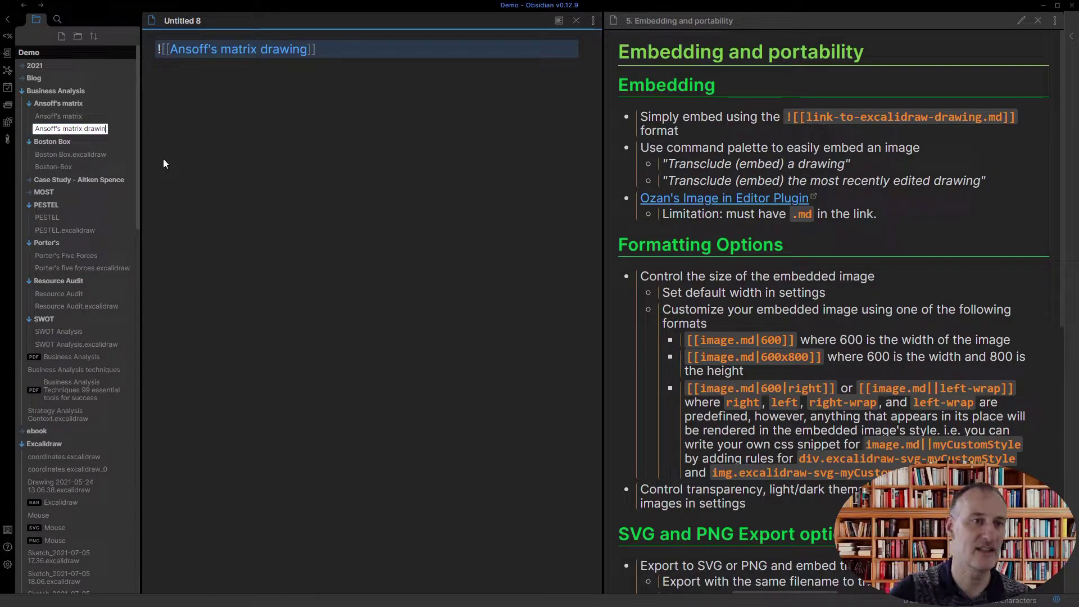
pyautogui.press('BackSpace')
pyautogui.press('BackSpace')
pyautogui.press('BackSpace')
pyautogui.press('BackSpace')
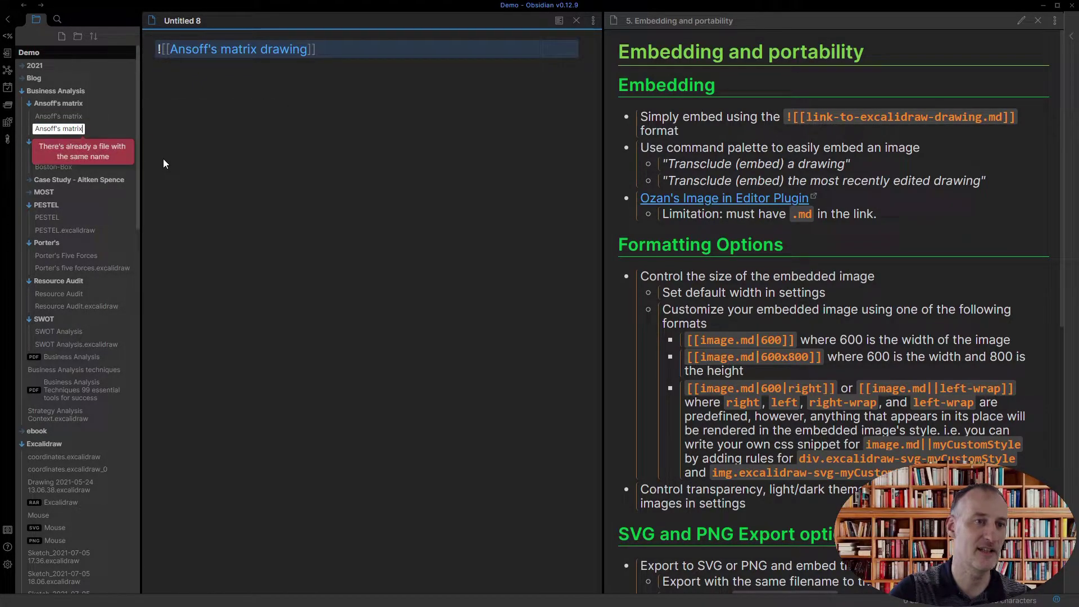
pyautogui.write('.exc')
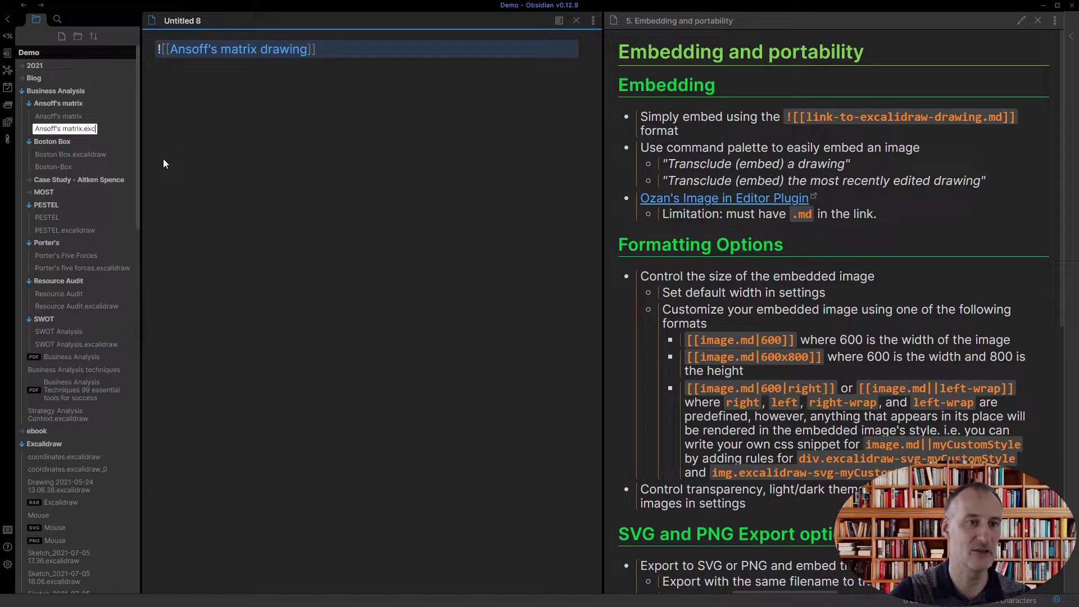
pyautogui.write('alidraw')
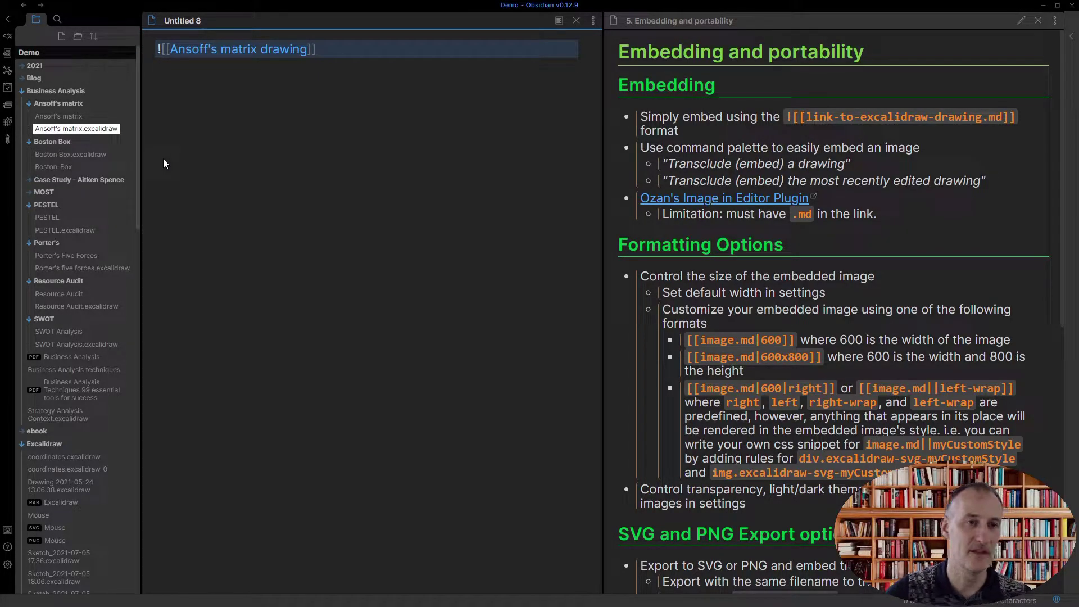
pyautogui.press('Return')
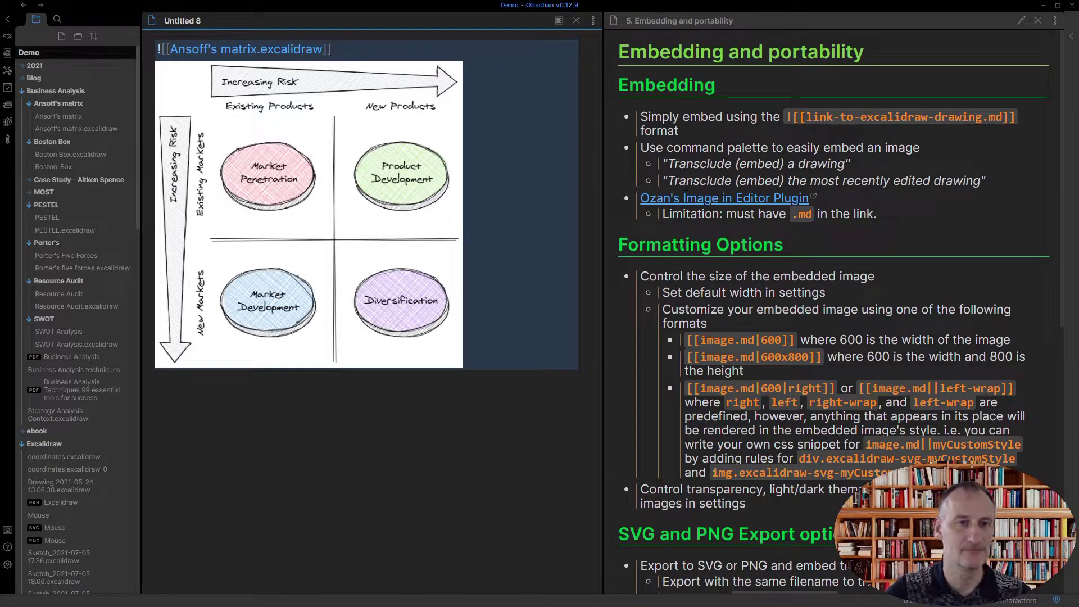
# Embed the Excalidraw 1.2 drawing on a new line using the Excalidraw embed command
pyautogui.press('Return')
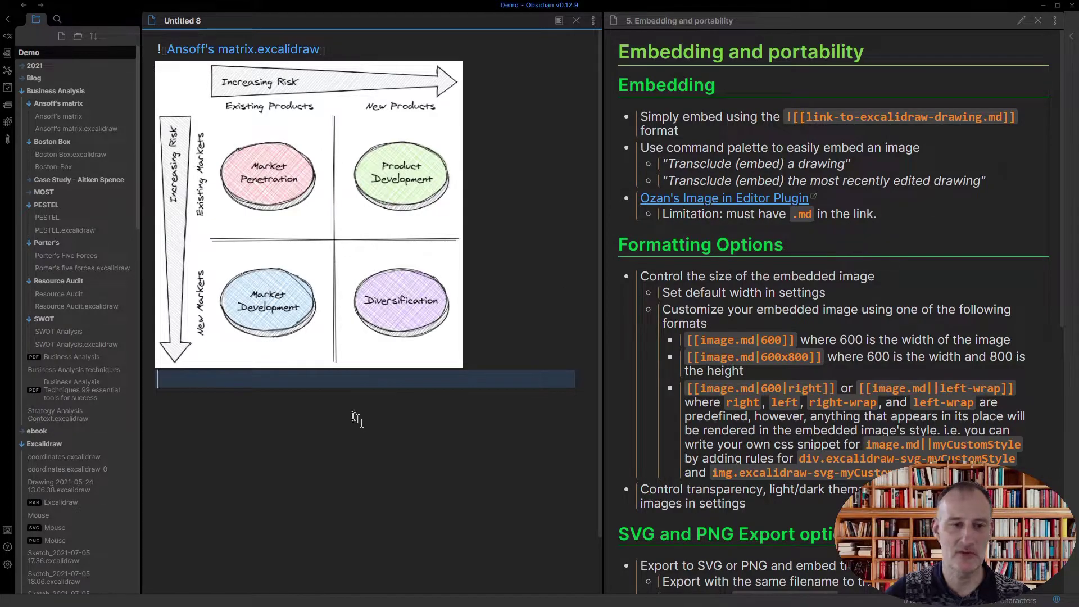
pyautogui.hotkey('ctrl', 'p')
pyautogui.write('e')
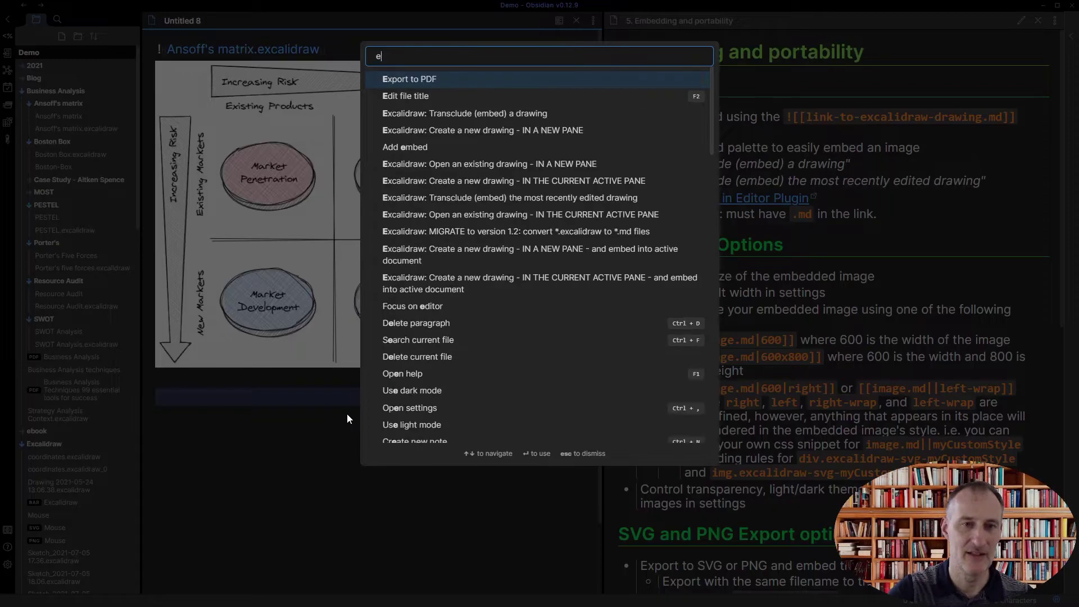
pyautogui.write('mbe')
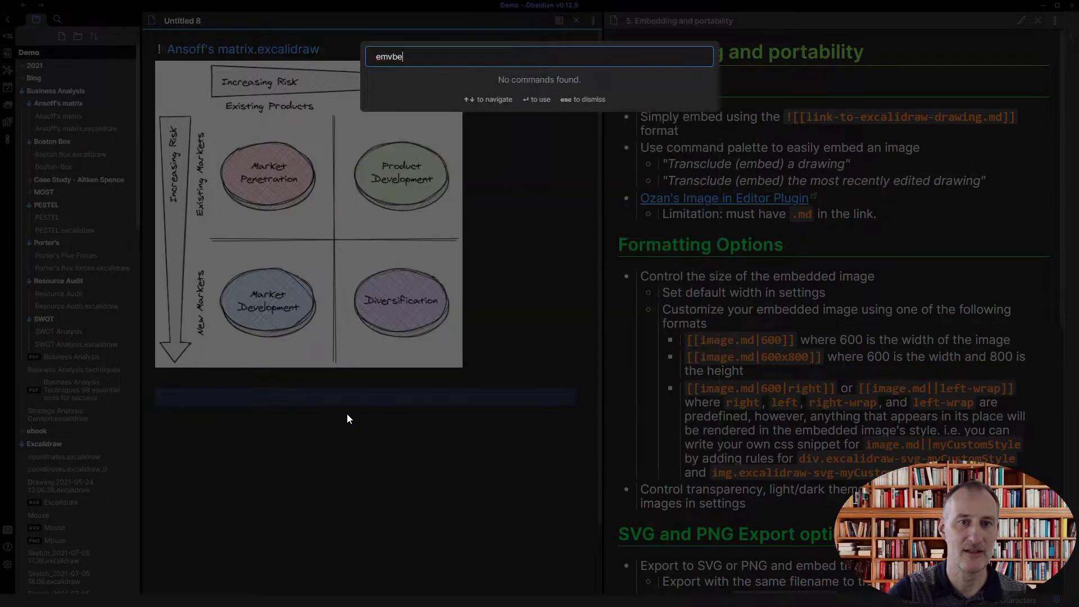
pyautogui.write('d')
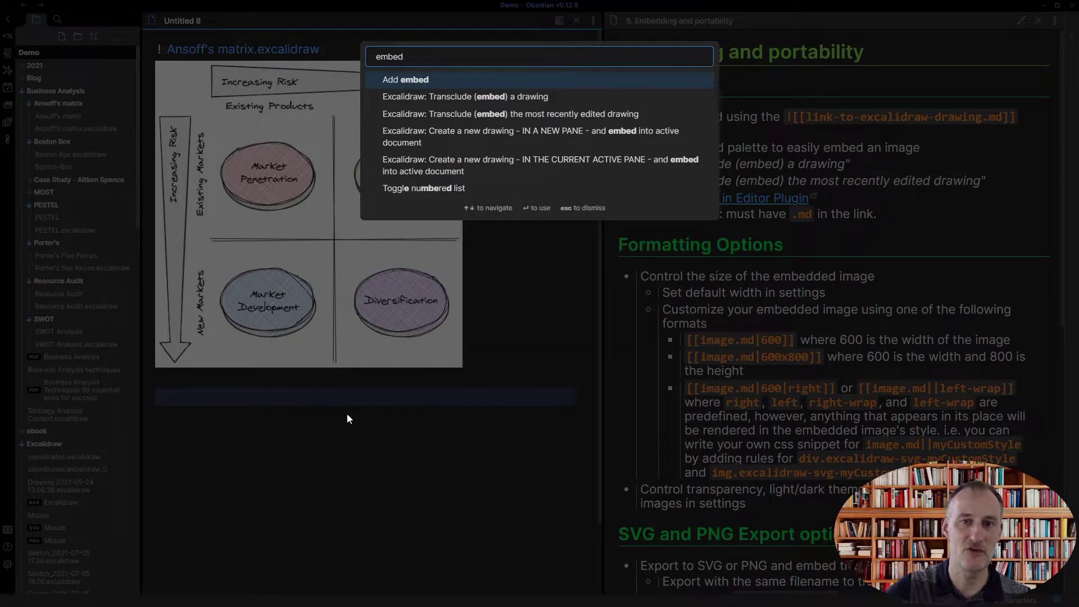
pyautogui.click(588, 120)
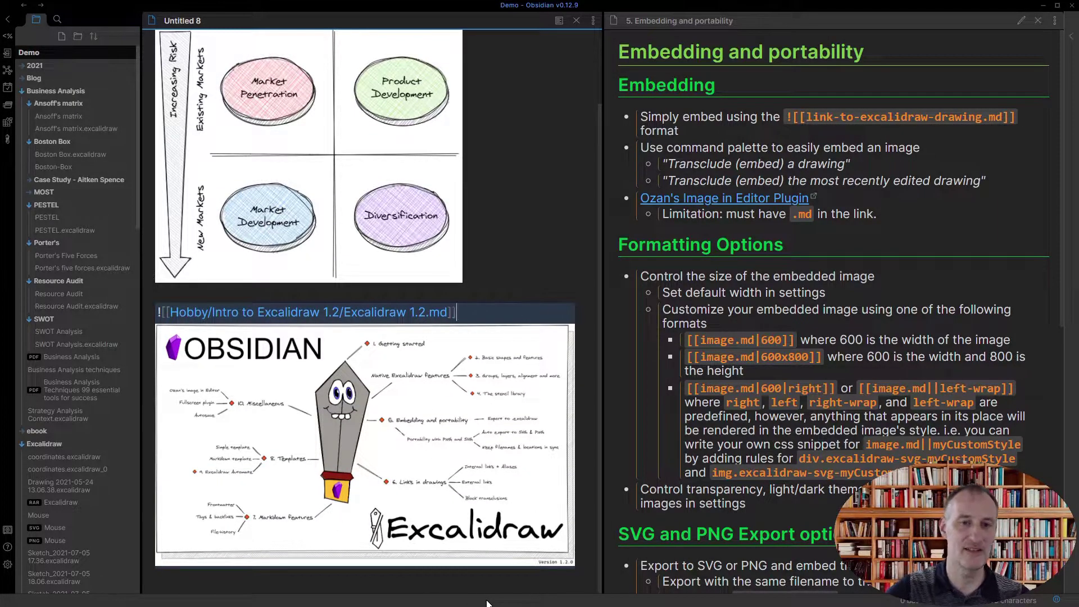
pyautogui.press('Return')
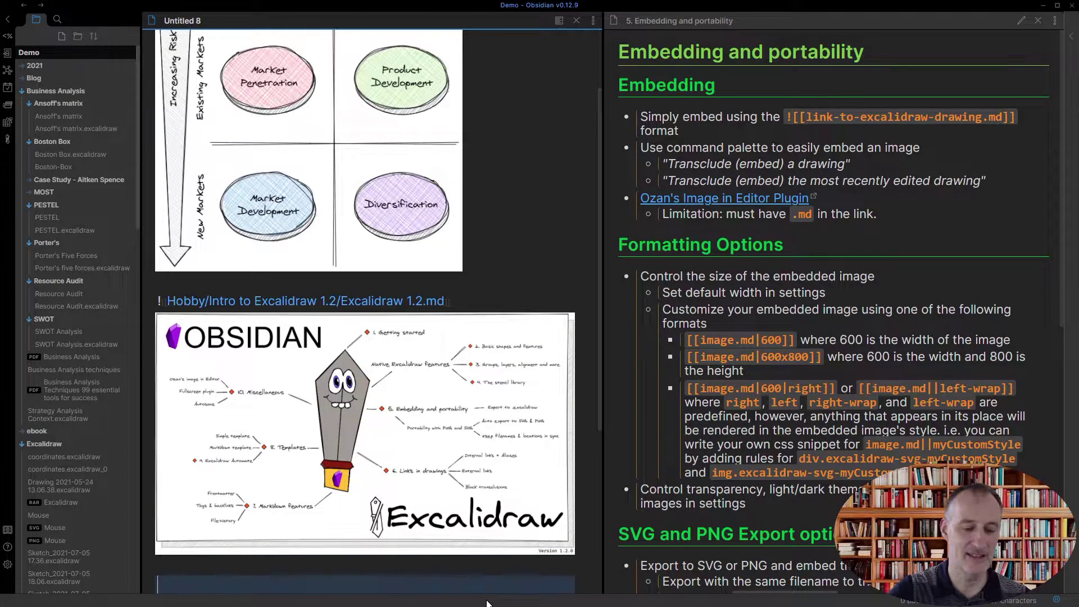
# Embed the SWOT Analysis drawing at the end of Untitled 8 via the embed command
pyautogui.hotkey('ctrl', 'p')
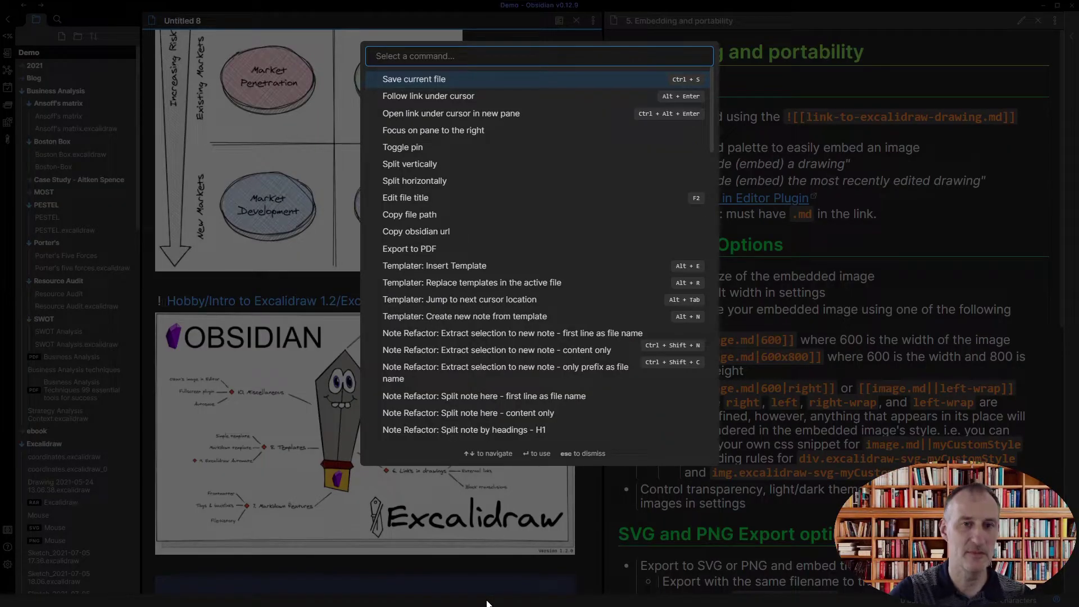
pyautogui.write('emb')
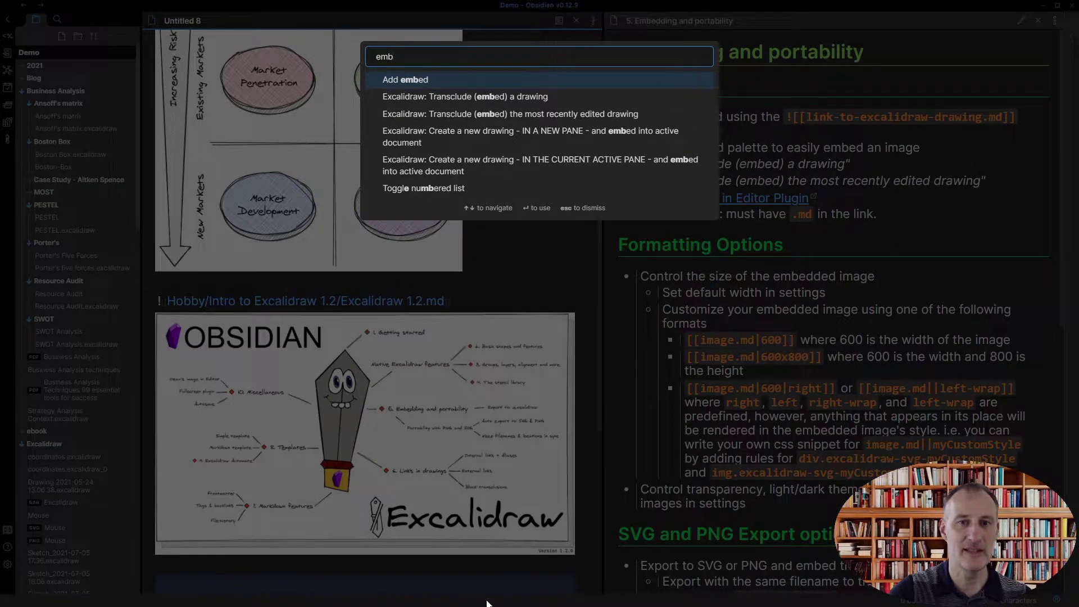
pyautogui.click(528, 105)
pyautogui.scroll(-5, 534, 169)
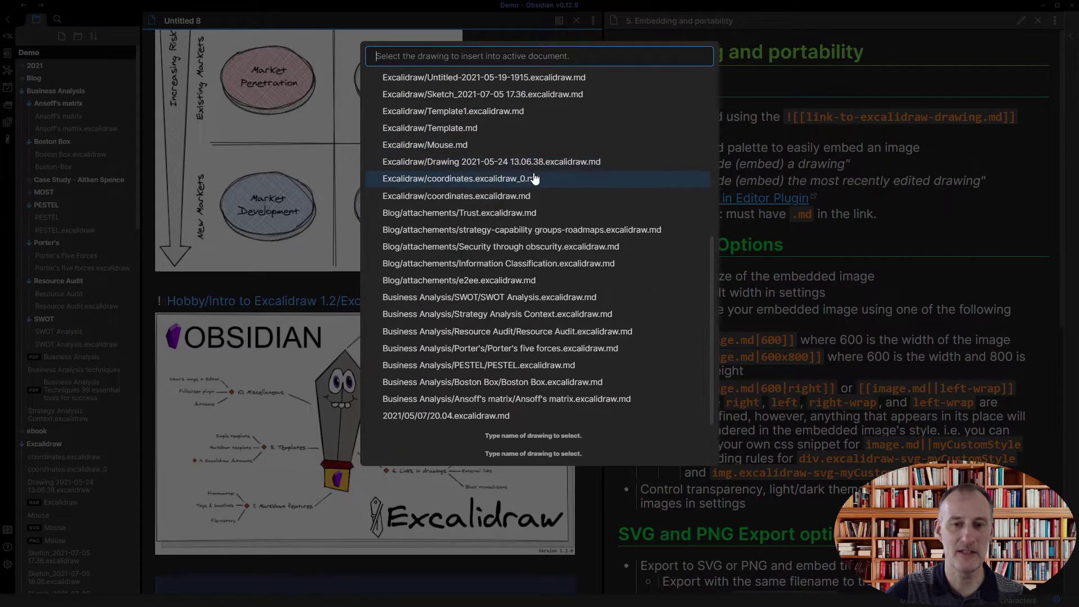
pyautogui.scroll(1, 542, 211)
pyautogui.scroll(5, 542, 211)
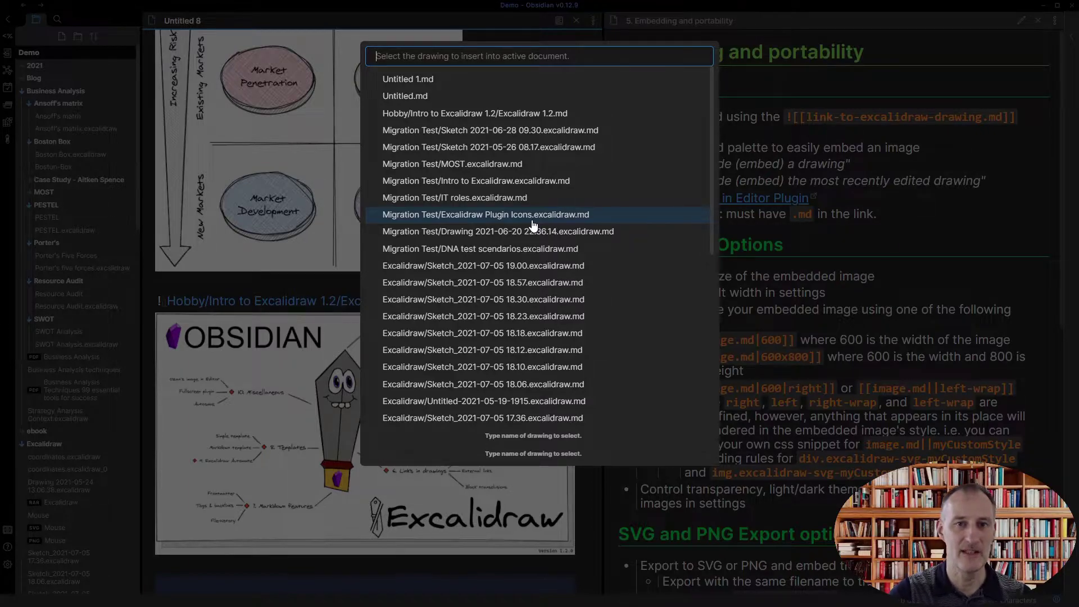
pyautogui.write('swo')
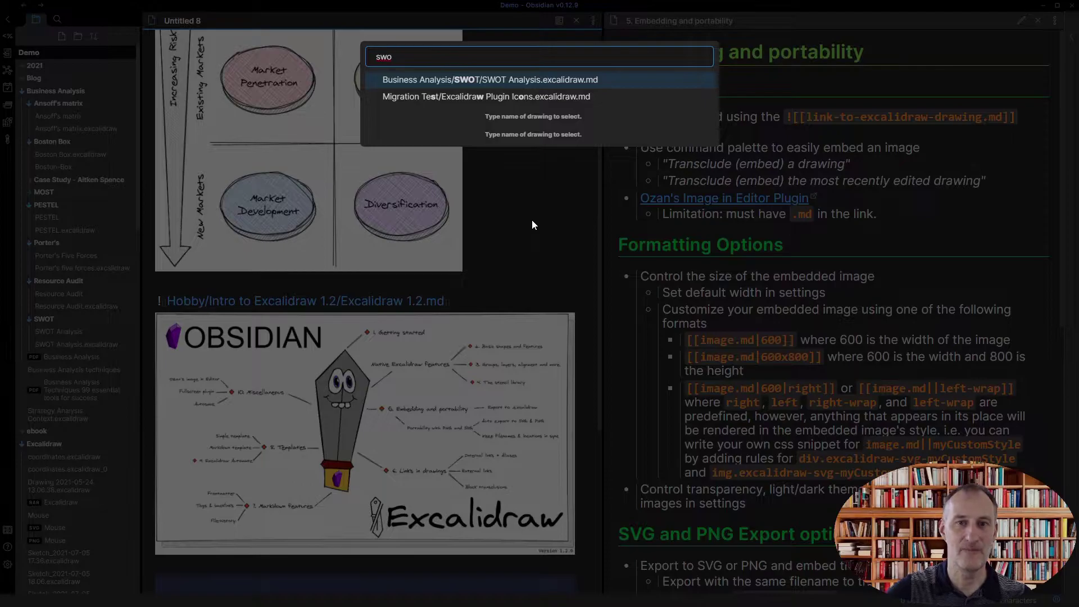
pyautogui.click(567, 81)
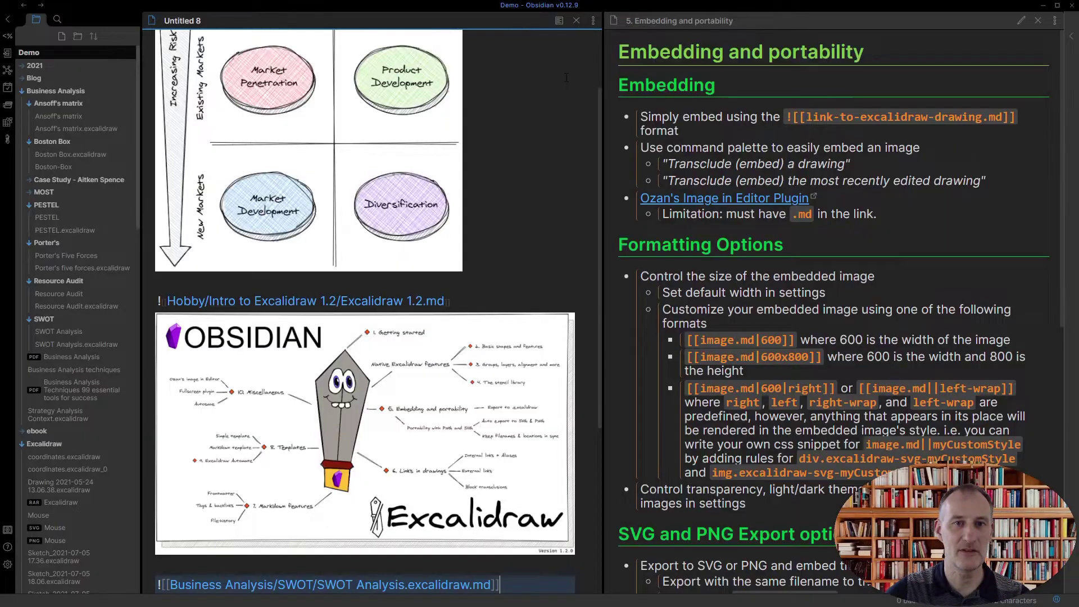
pyautogui.scroll(-5, 518, 132)
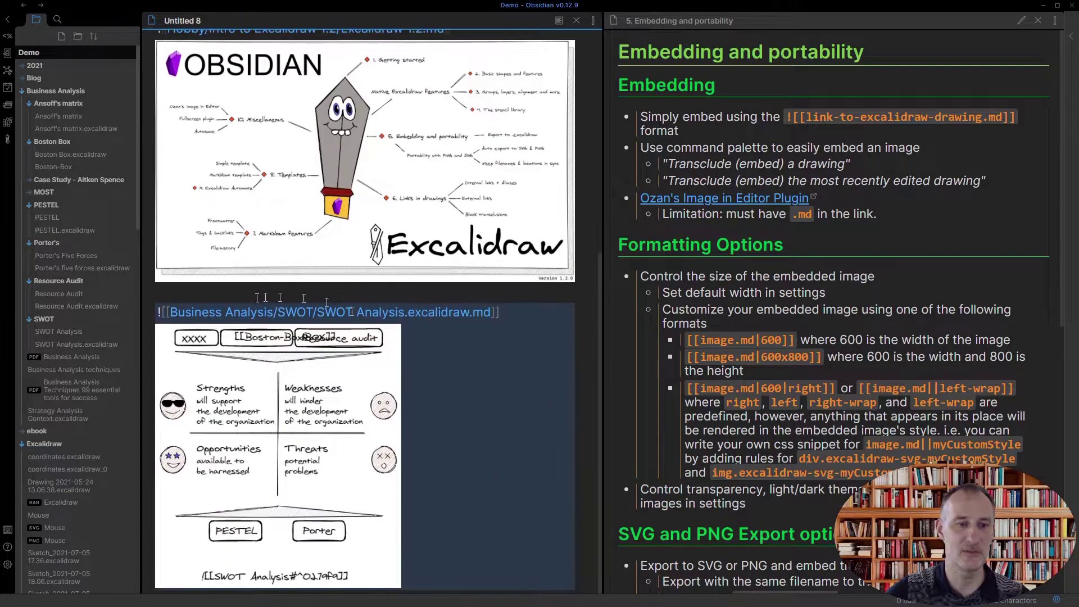
pyautogui.scroll(5, 354, 509)
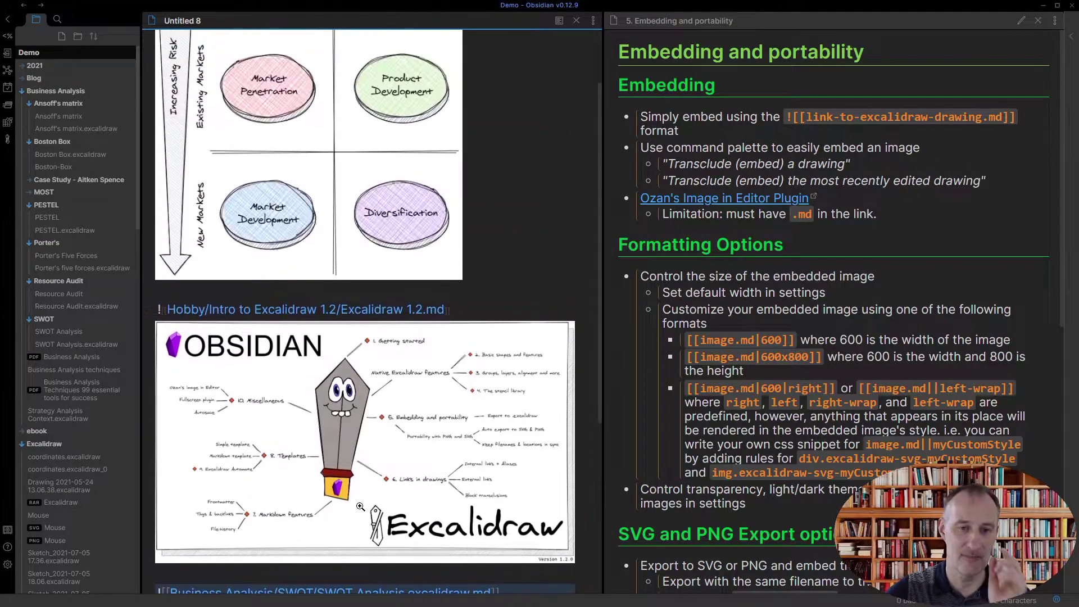
pyautogui.scroll(2, 357, 337)
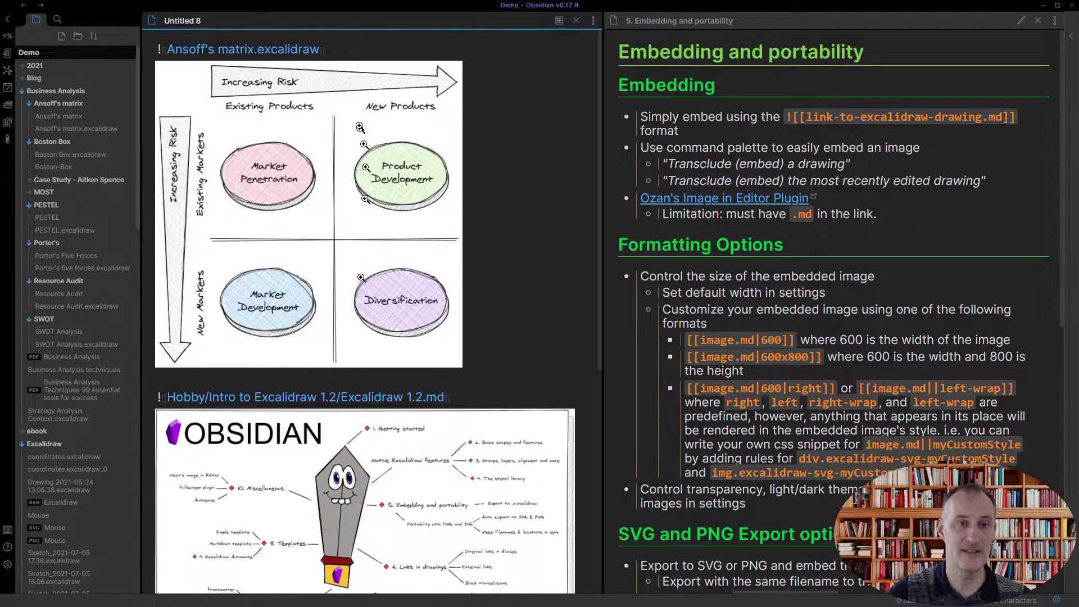
# Limit the Ansoff's matrix embed to 400 px, right-aligned, and preview it
pyautogui.click(355, 51)
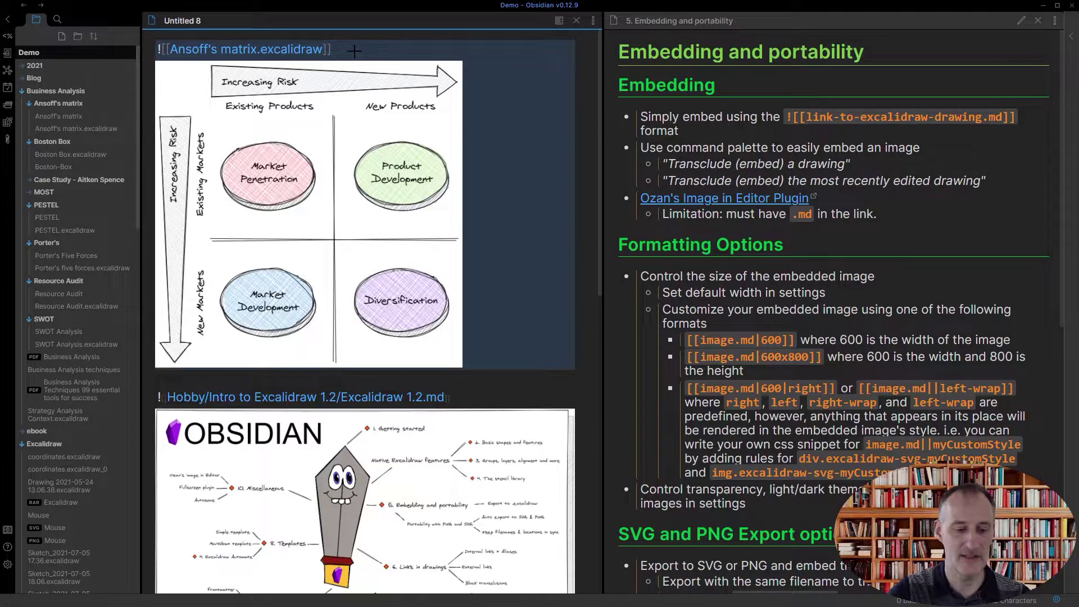
pyautogui.write('|')
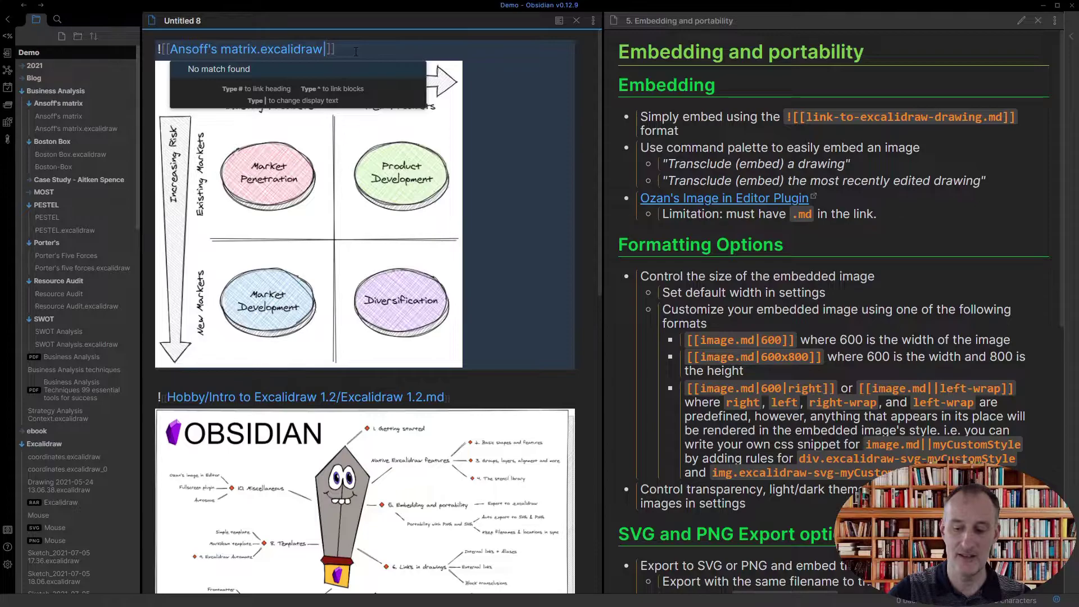
pyautogui.write('400')
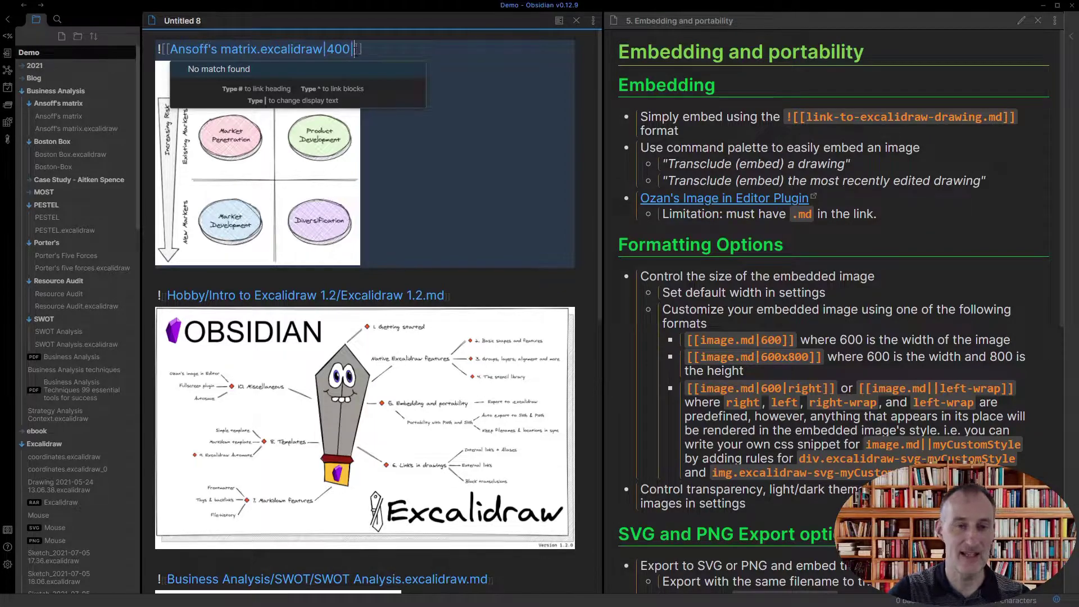
pyautogui.write('|right')
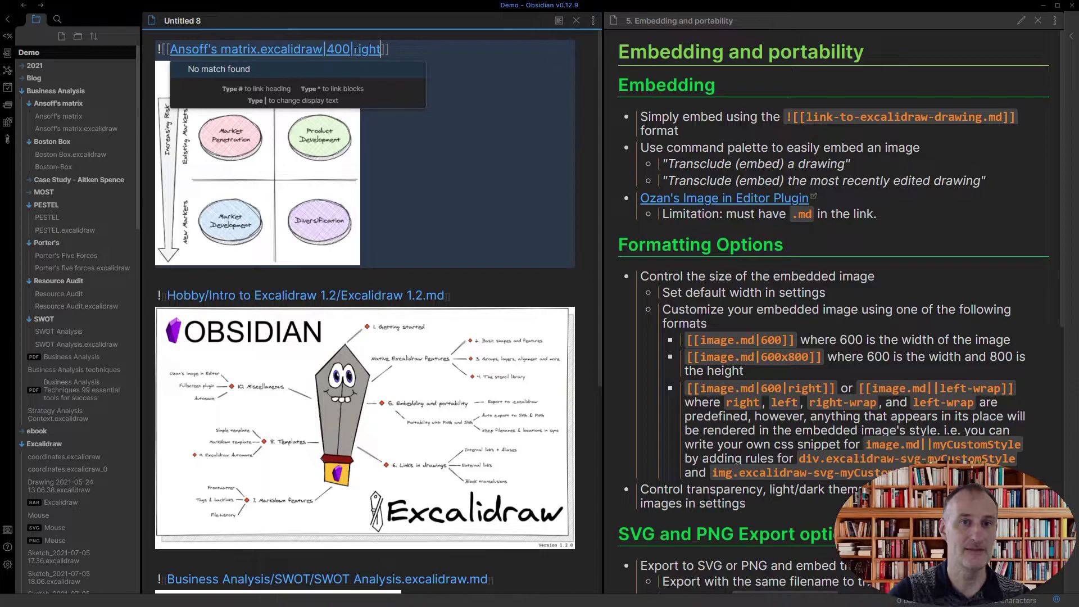
pyautogui.press('Escape')
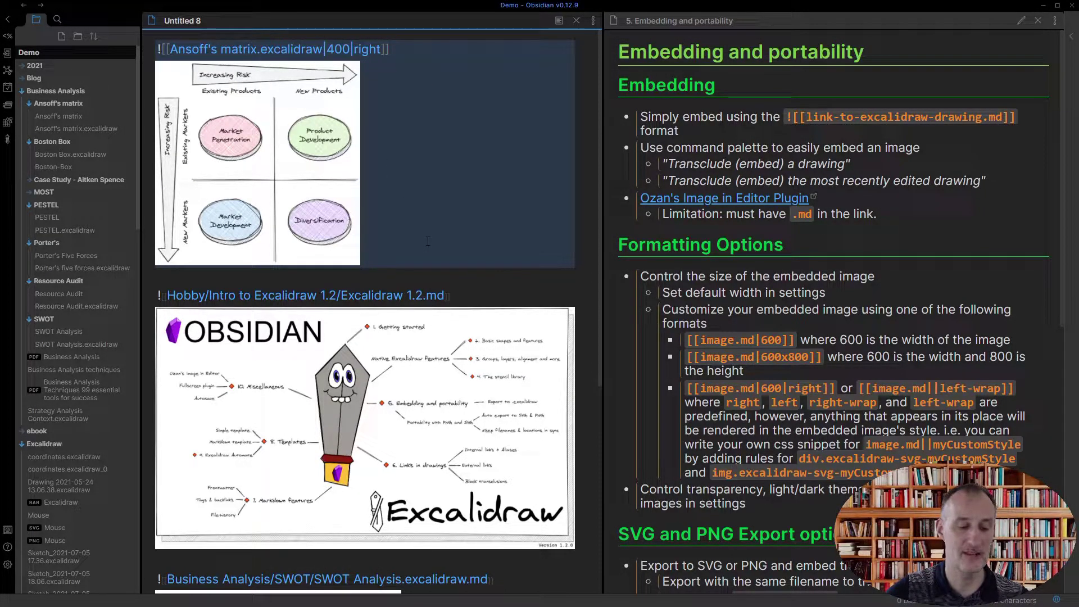
pyautogui.hotkey('ctrl', 'e')
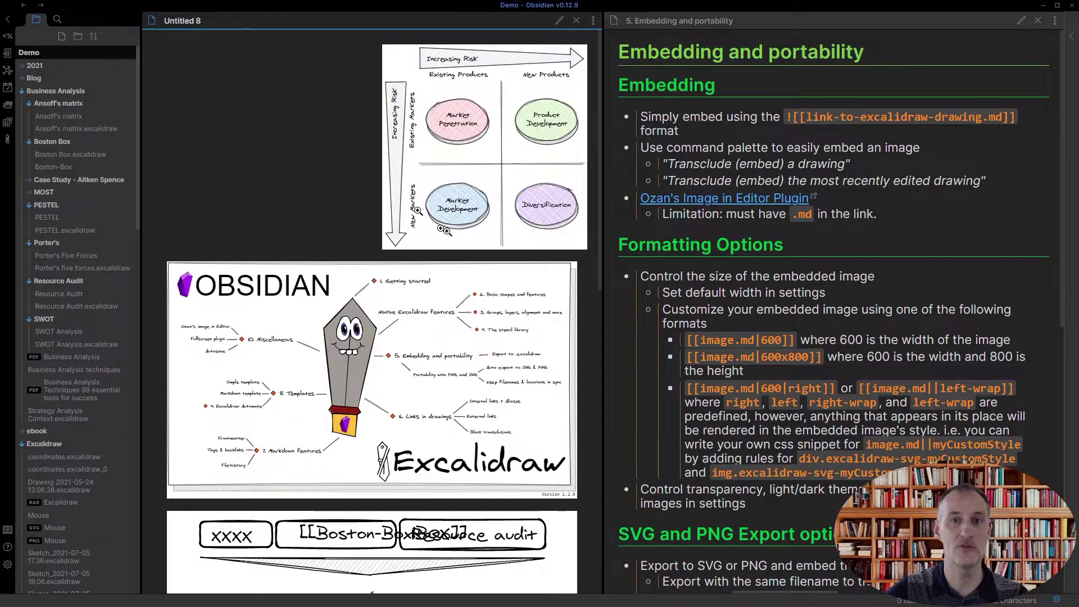
pyautogui.hotkey('ctrl', 'e')
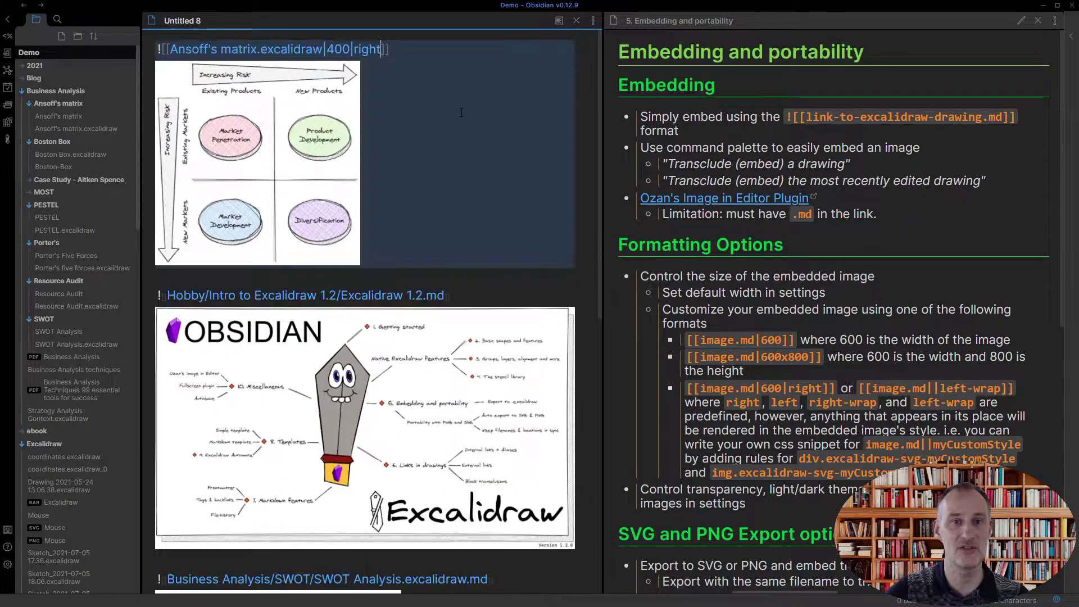
# Add four lines of filler text below the drawing and preview the layout
pyautogui.press('Return')
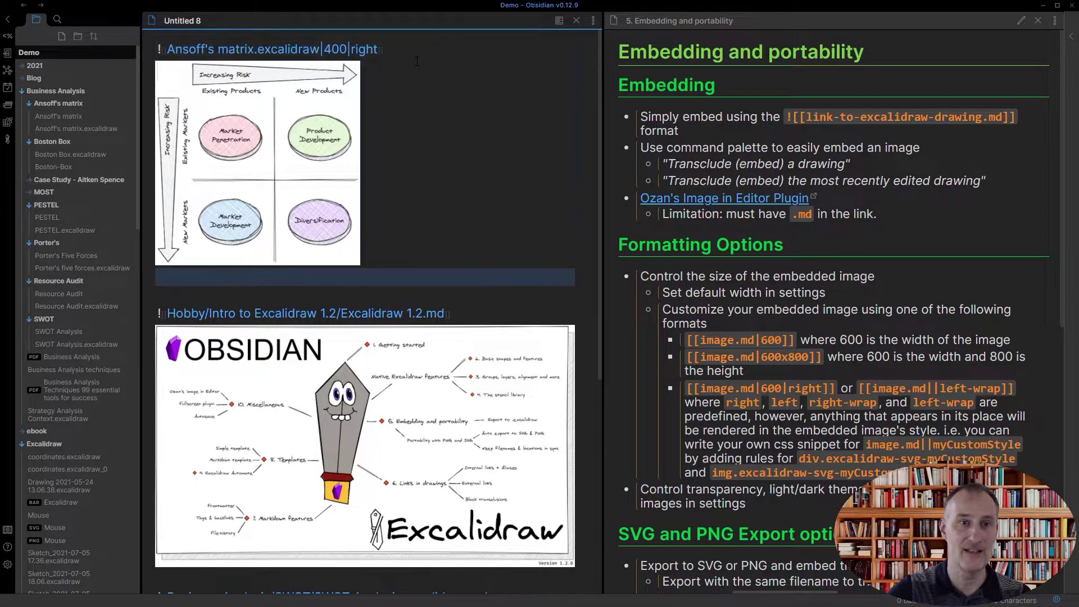
pyautogui.write('sdflkjlj')
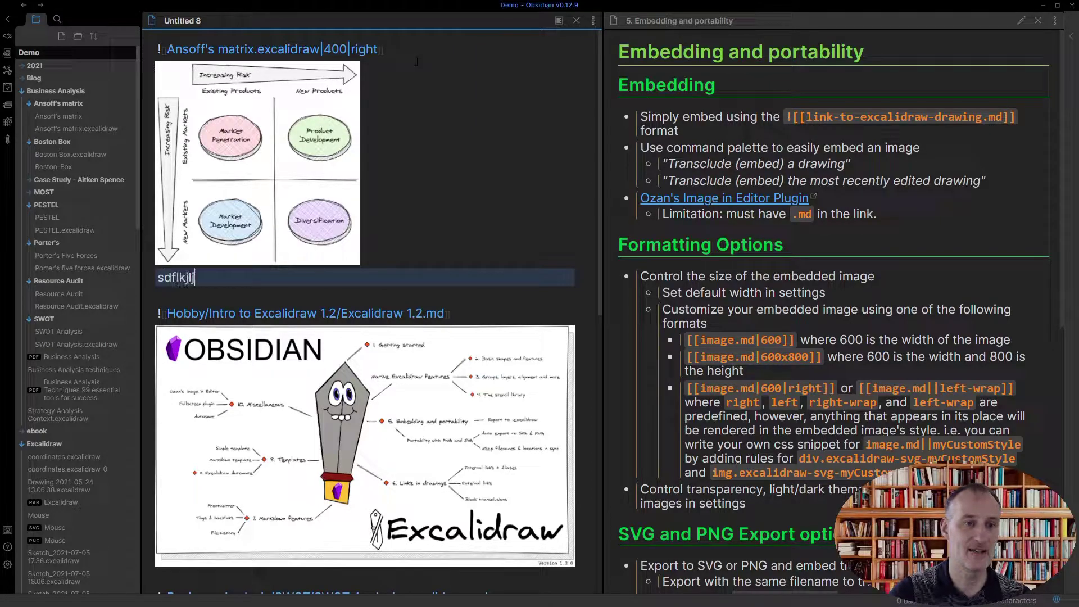
pyautogui.press('Return')
pyautogui.write('dsfjhskdfh')
pyautogui.press('Return')
pyautogui.write('dsjfhsdkjfh')
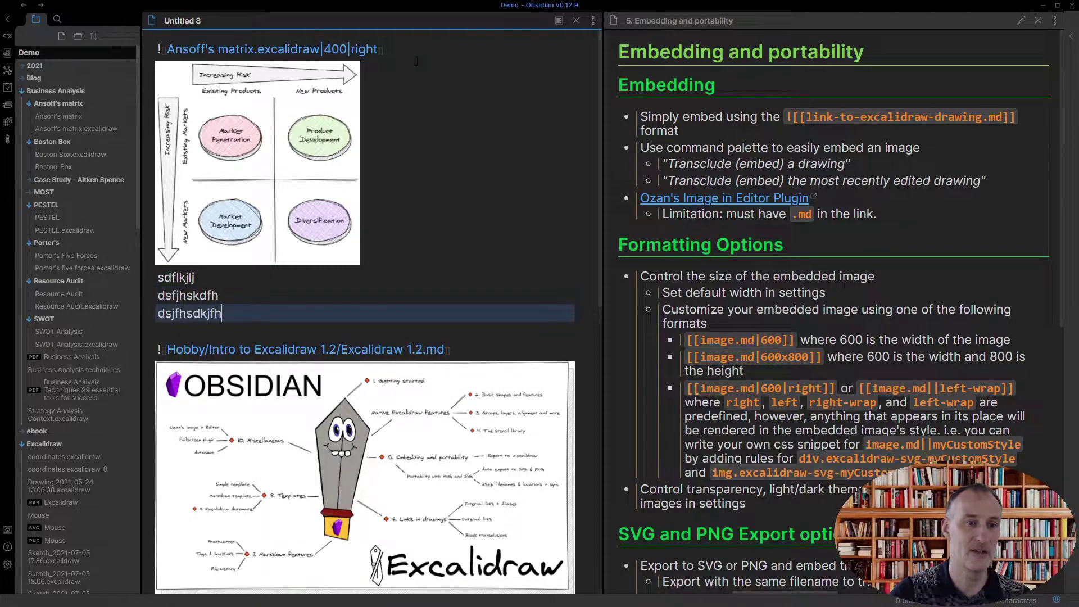
pyautogui.press('Return')
pyautogui.write('sdkfhdsk')
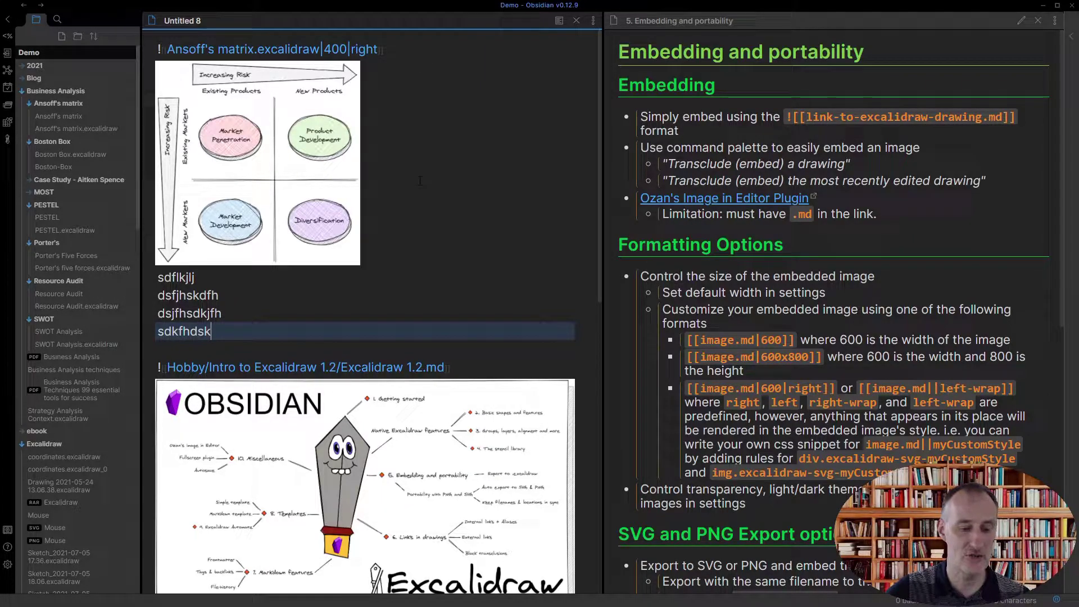
pyautogui.hotkey('ctrl', 'e')
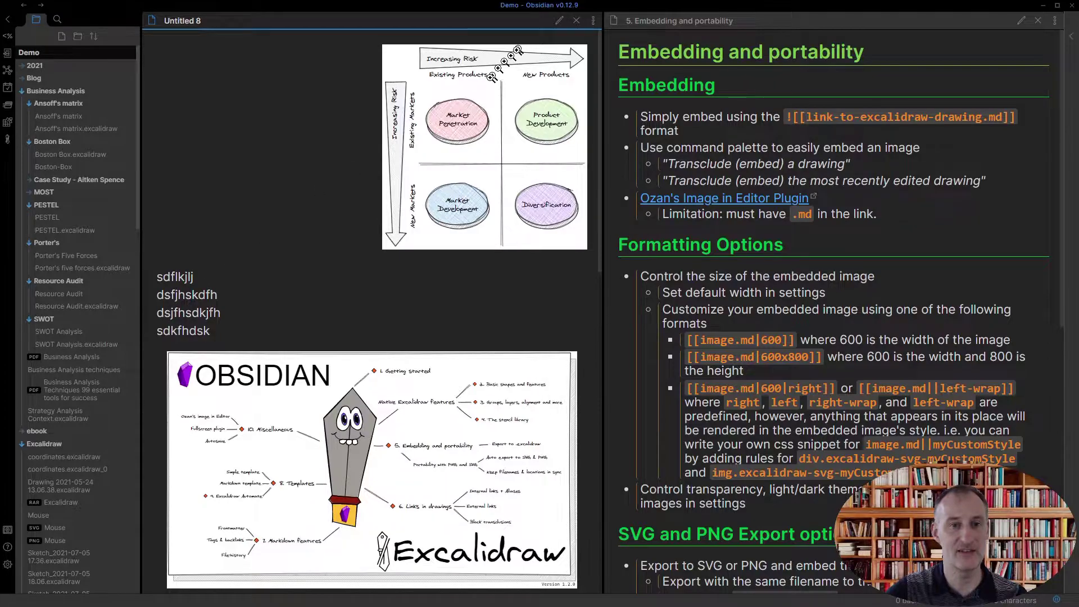
pyautogui.hotkey('ctrl', 'e')
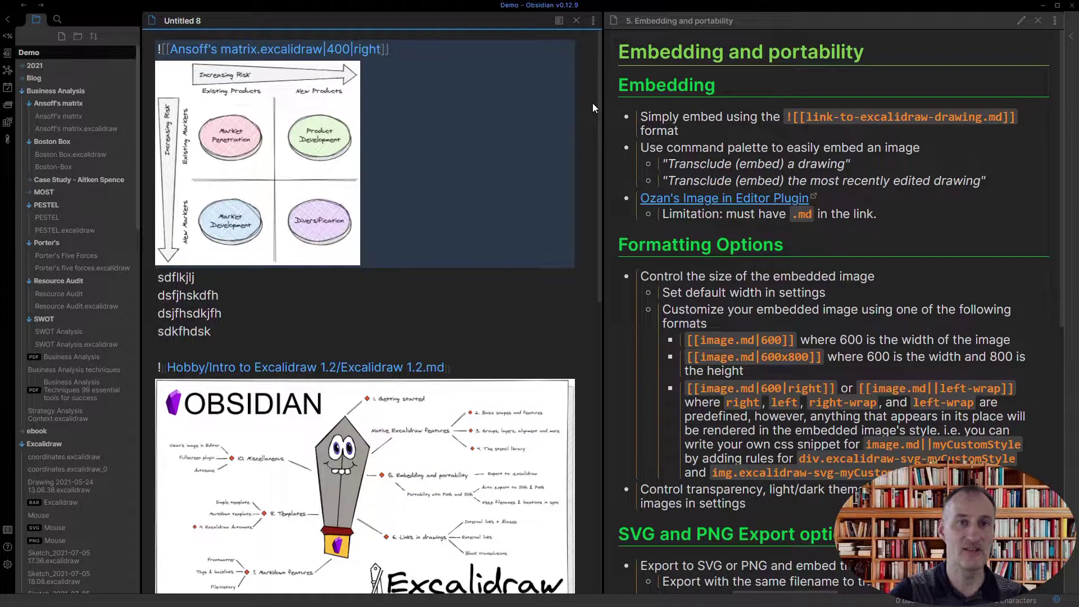
# Change the embed option to |400|right-wrap and preview the text flowing beside the drawing
pyautogui.write('-wrap')
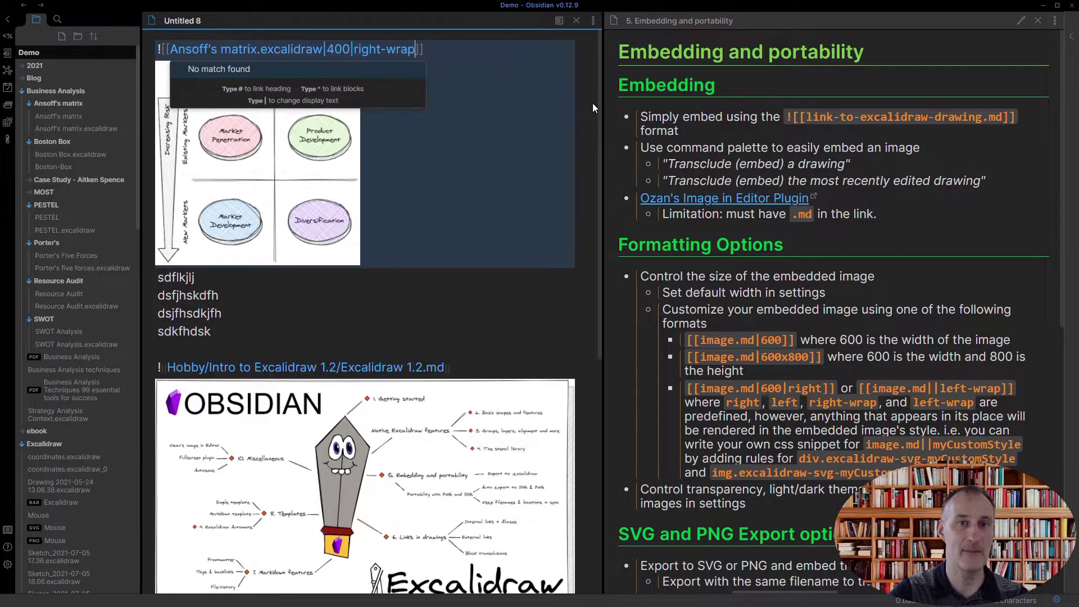
pyautogui.hotkey('ctrl', 'e')
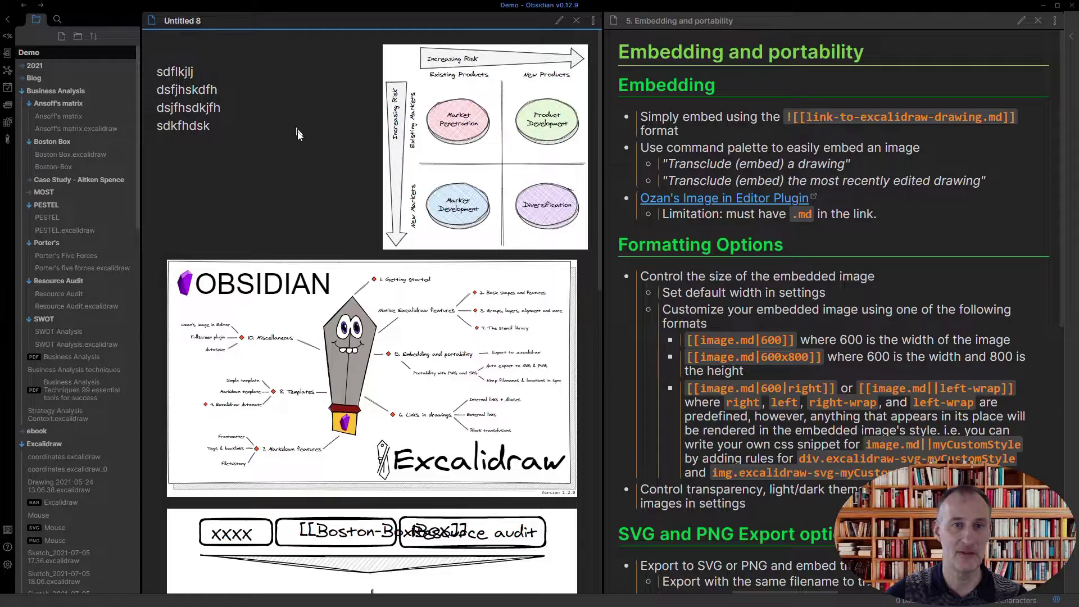
pyautogui.hotkey('ctrl', 'e')
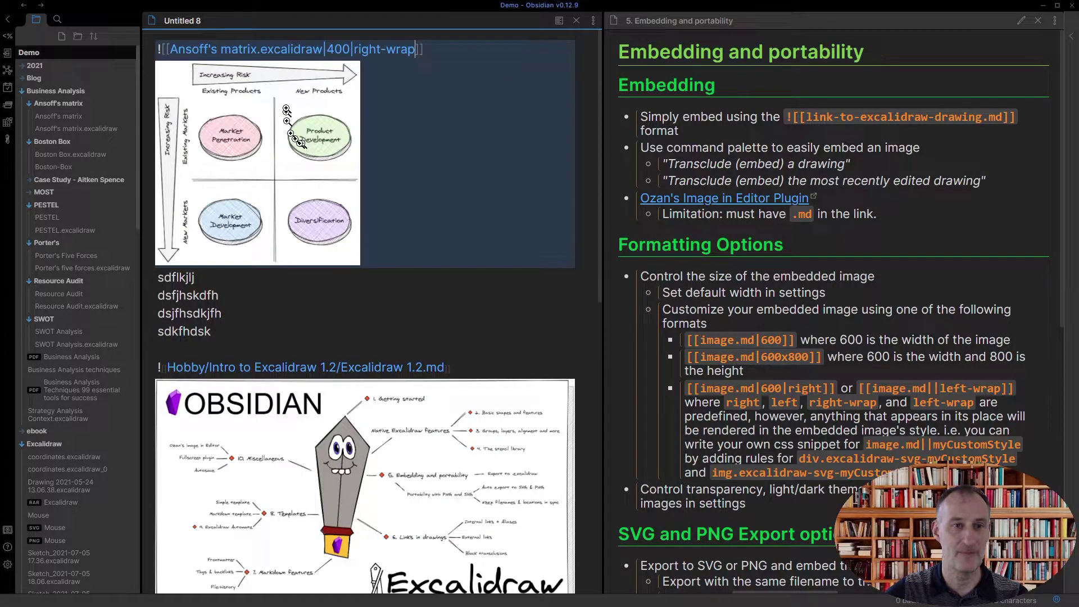
pyautogui.click(354, 50)
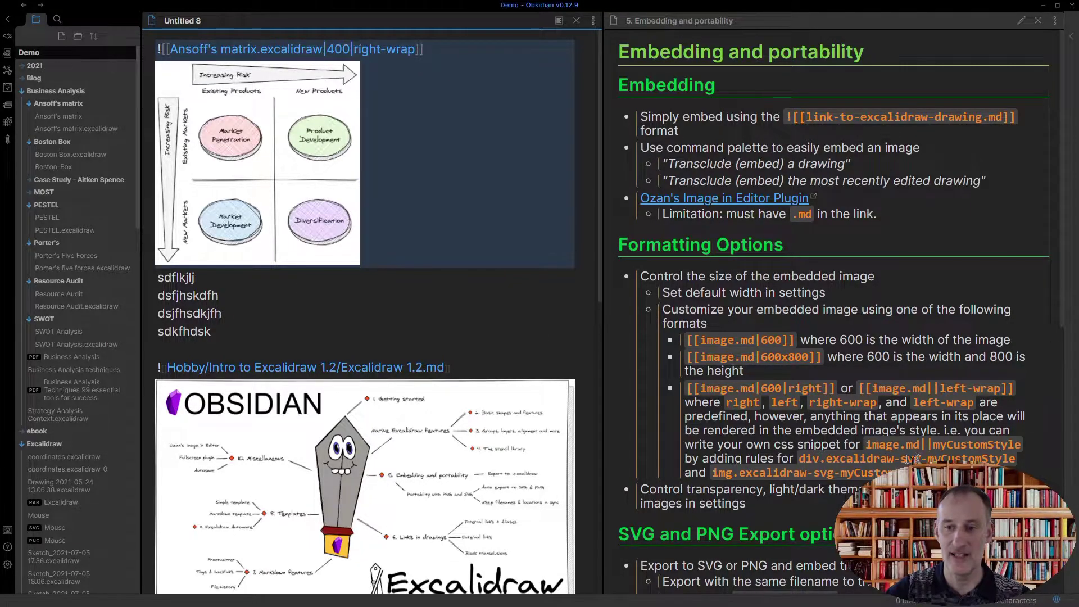
pyautogui.click(803, 457)
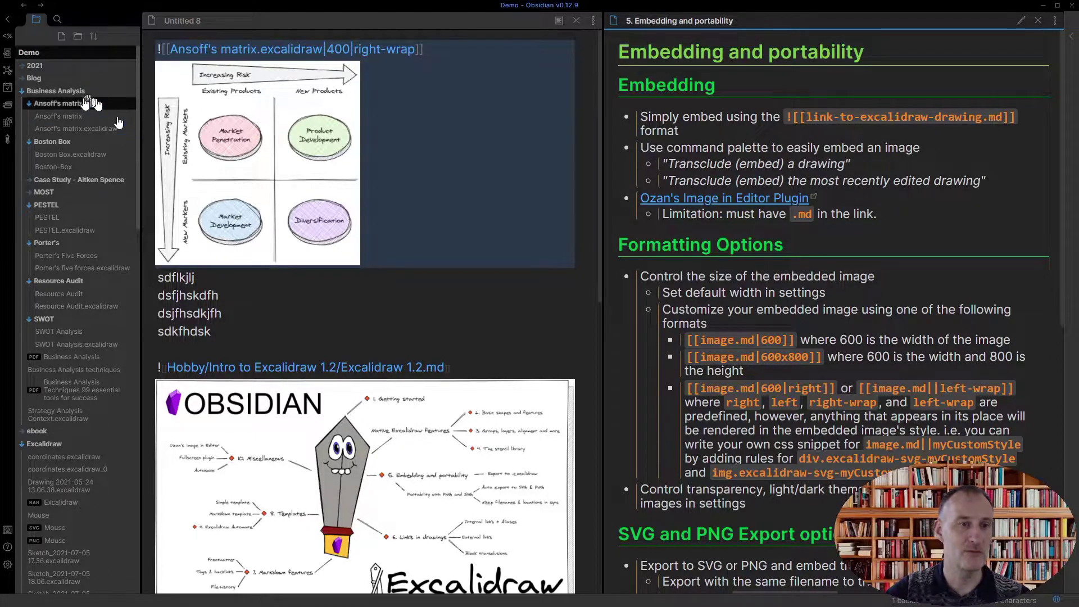
# Open Ansoff's matrix.excalidraw in an enlarged pane below the Embedding note, with the sidebar collapsed
pyautogui.keyDown('ctrl'); pyautogui.click(78, 129); pyautogui.keyUp('ctrl')
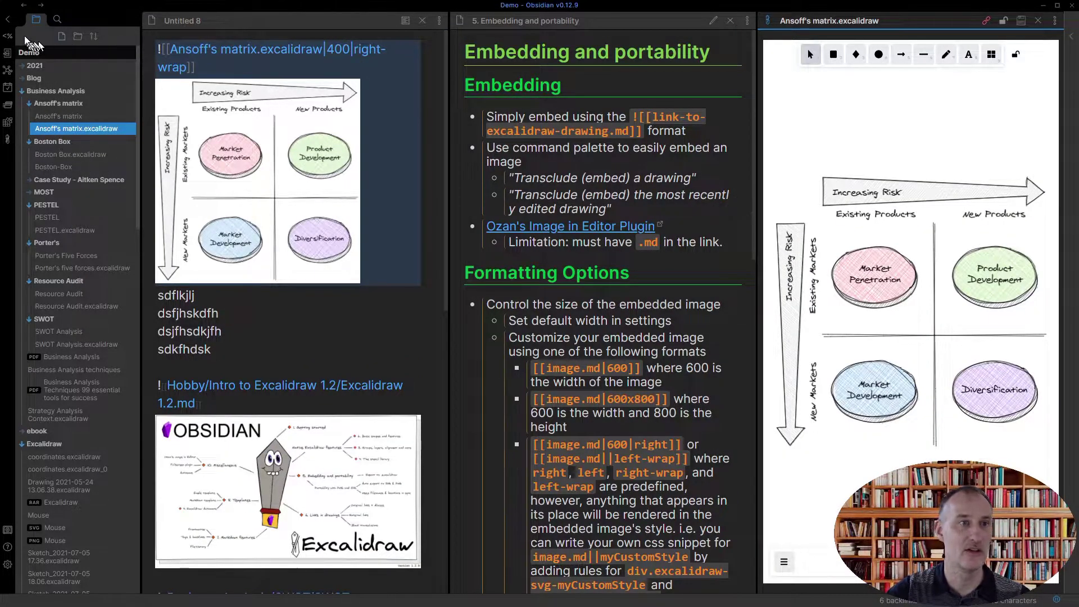
pyautogui.click(8, 19)
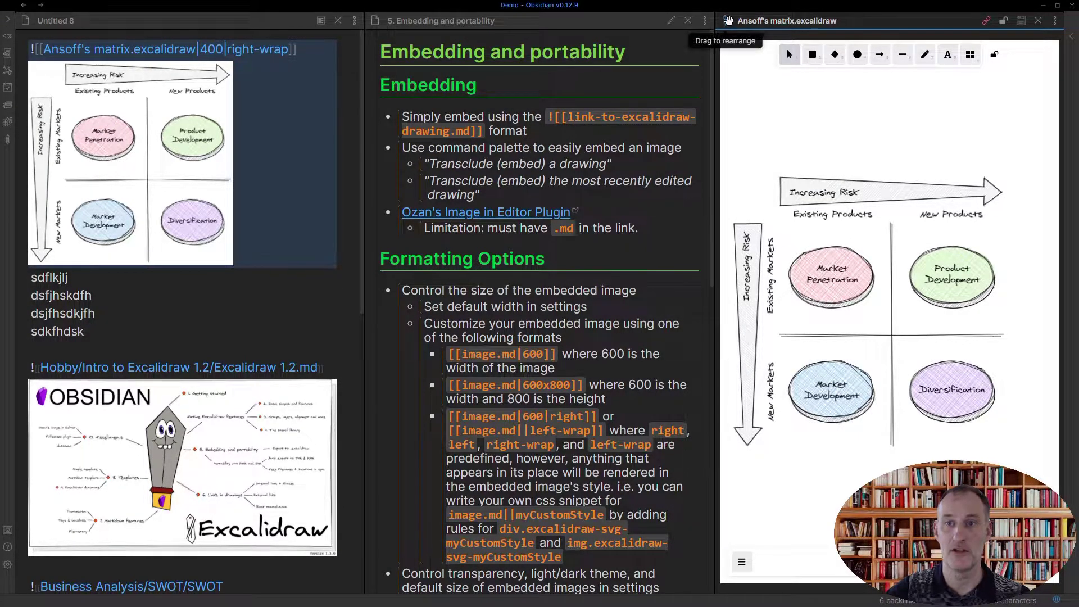
pyautogui.moveTo(727, 20); pyautogui.dragTo(562, 442)
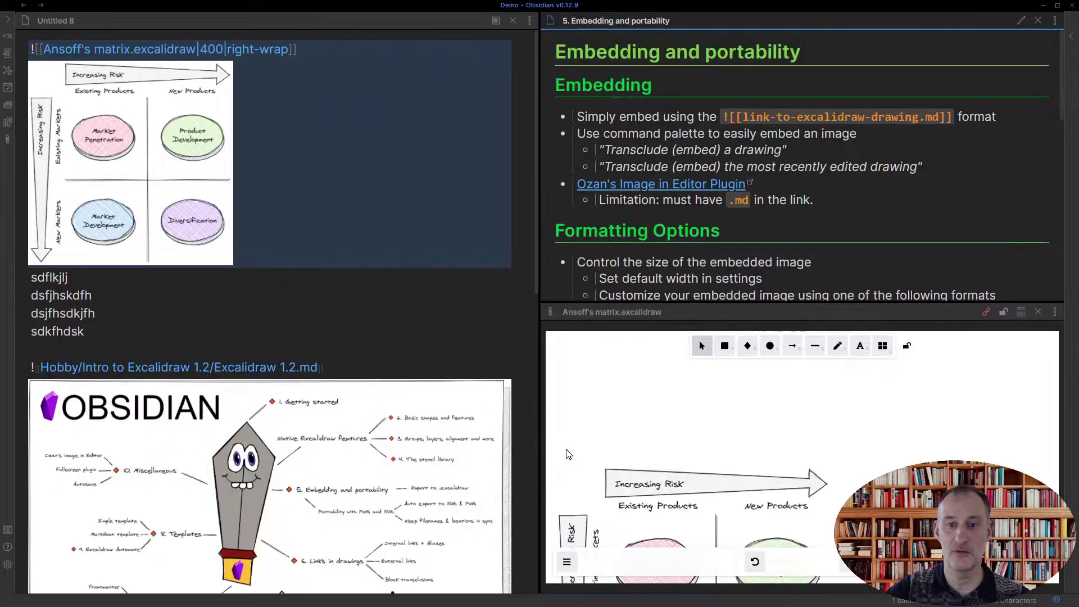
pyautogui.click(753, 450)
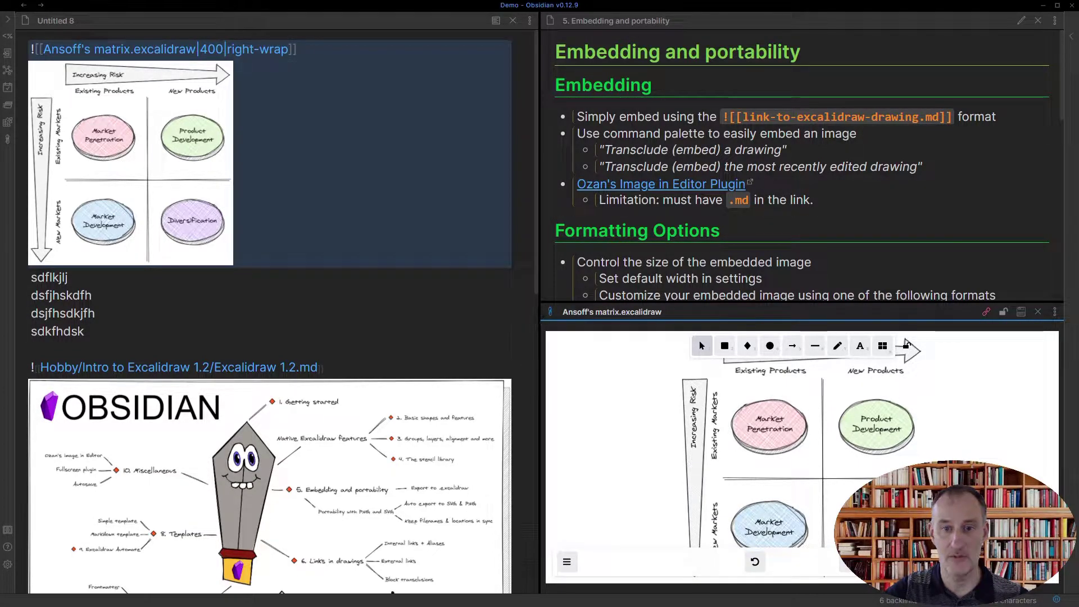
pyautogui.moveTo(538, 318); pyautogui.dragTo(384, 313)
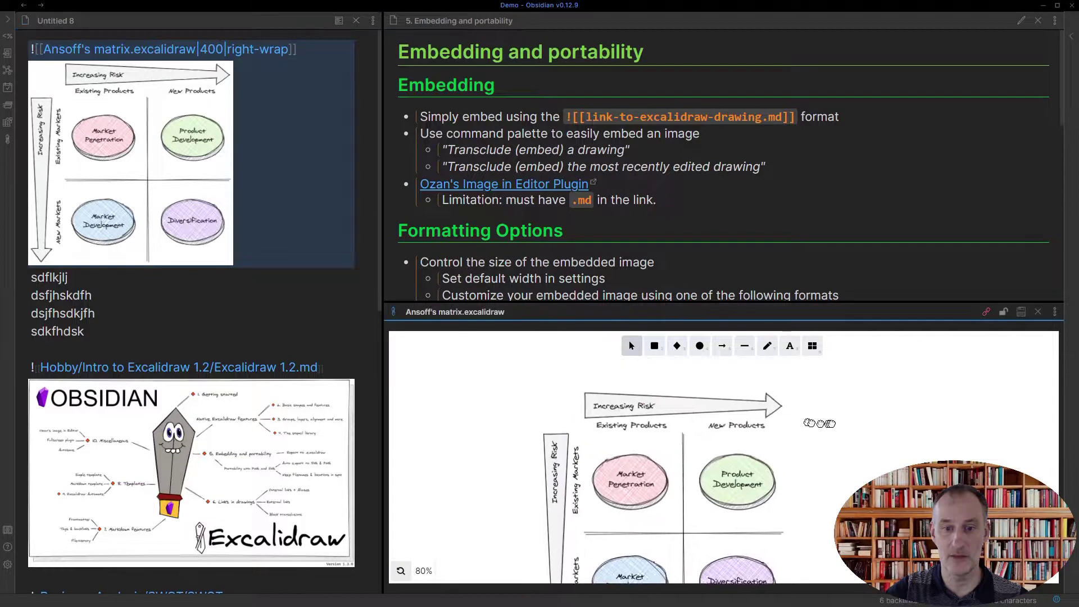
pyautogui.moveTo(840, 316); pyautogui.dragTo(843, 135)
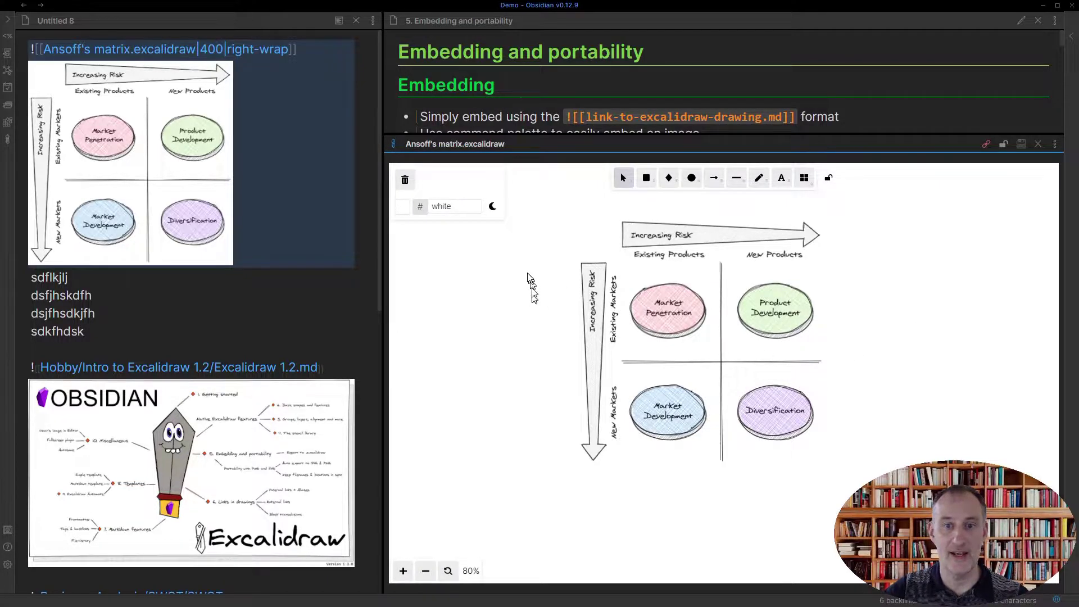
# Replace the canvas background value with 'transparent' and switch Untitled 8 to reading view
pyautogui.click(450, 205)
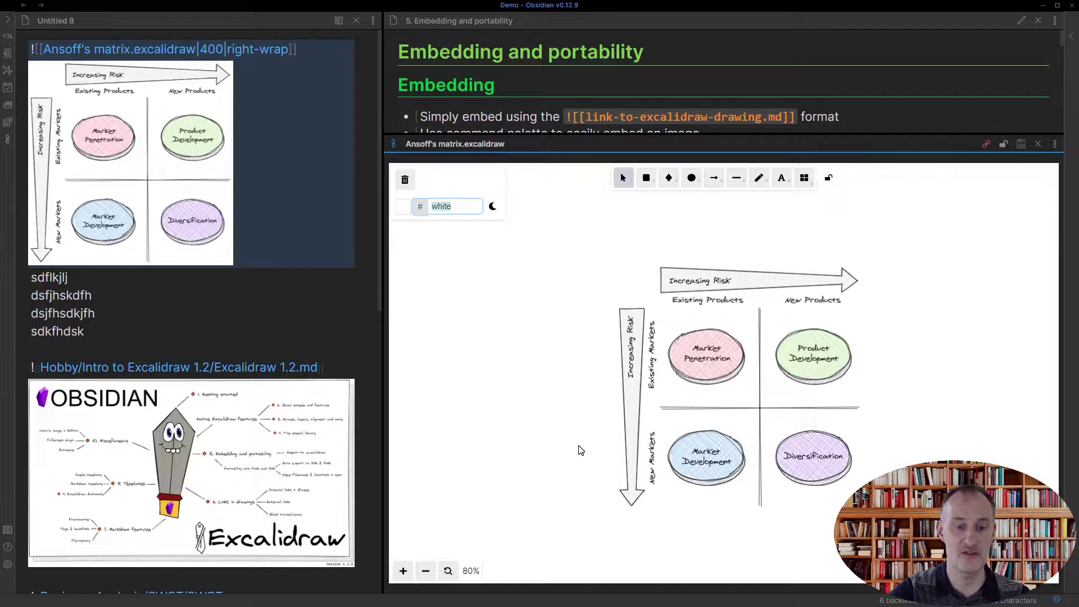
pyautogui.write('transp')
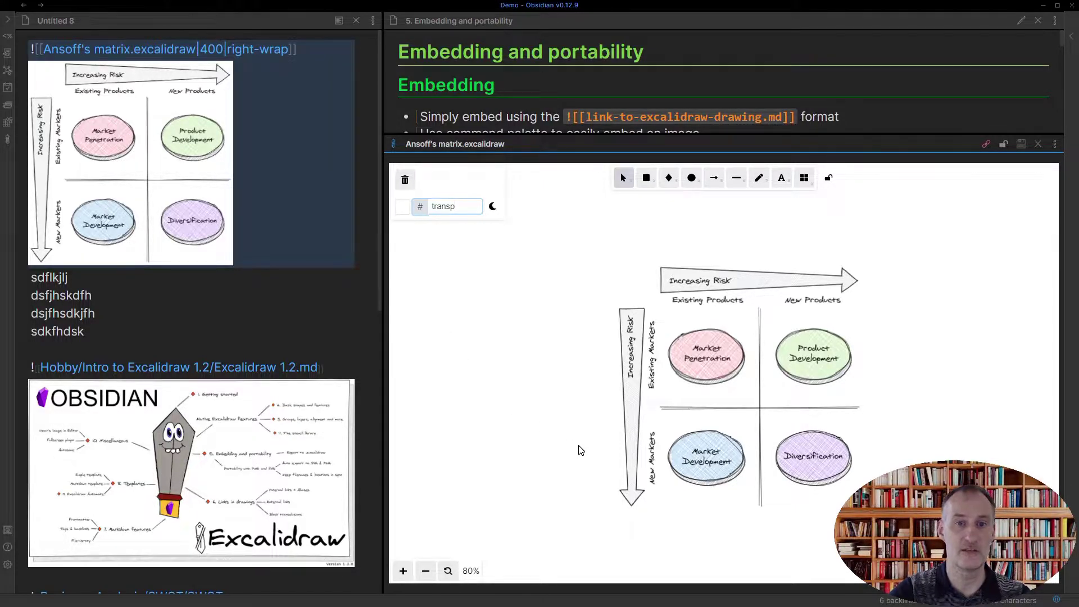
pyautogui.write('arent')
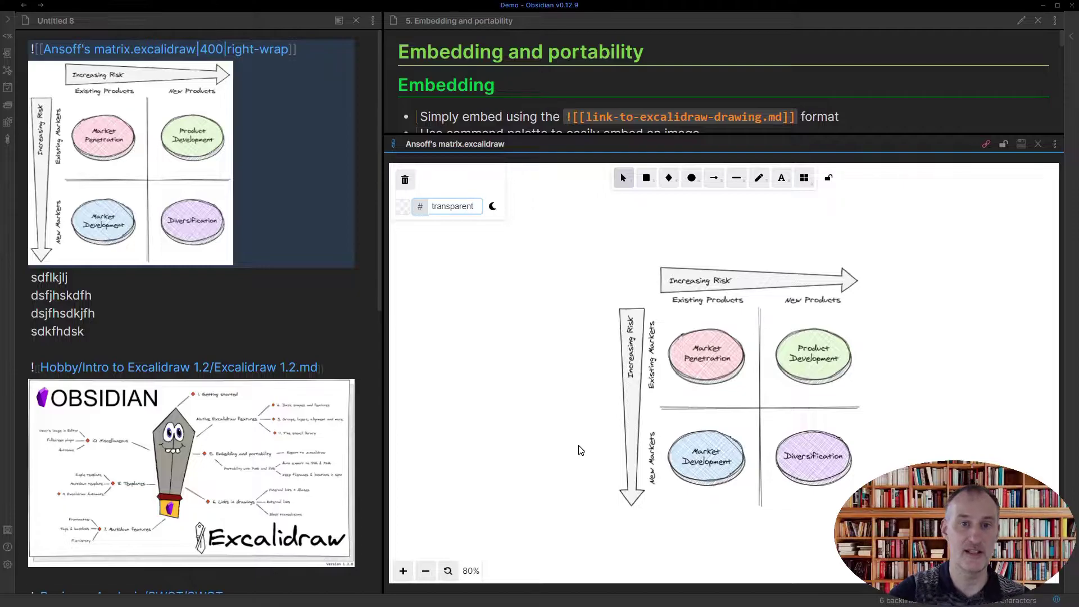
pyautogui.moveTo(343, 315); pyautogui.dragTo(349, 305)
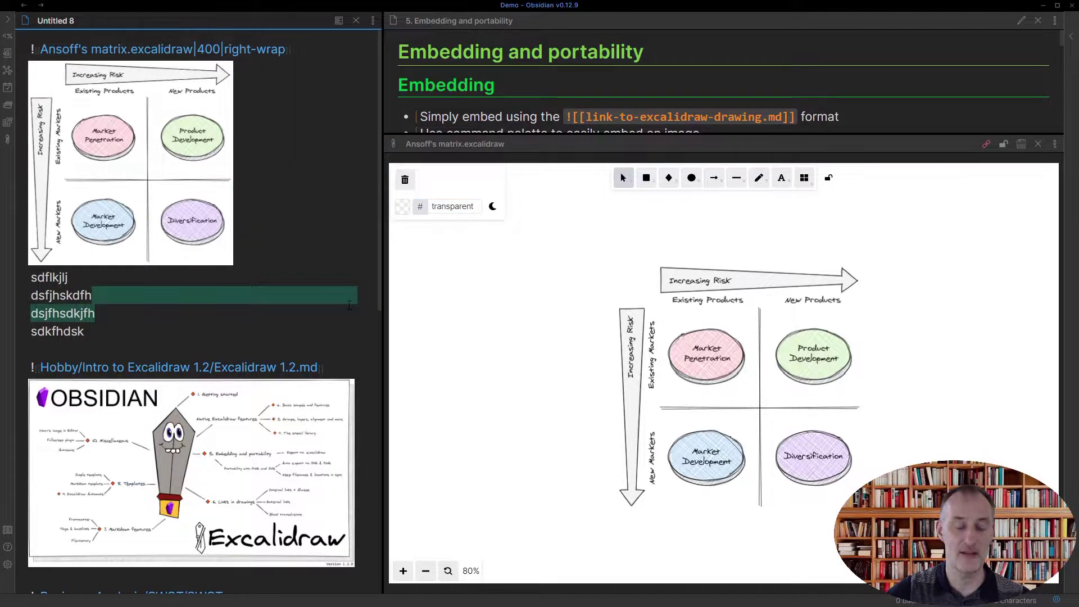
pyautogui.hotkey('ctrl', 'e')
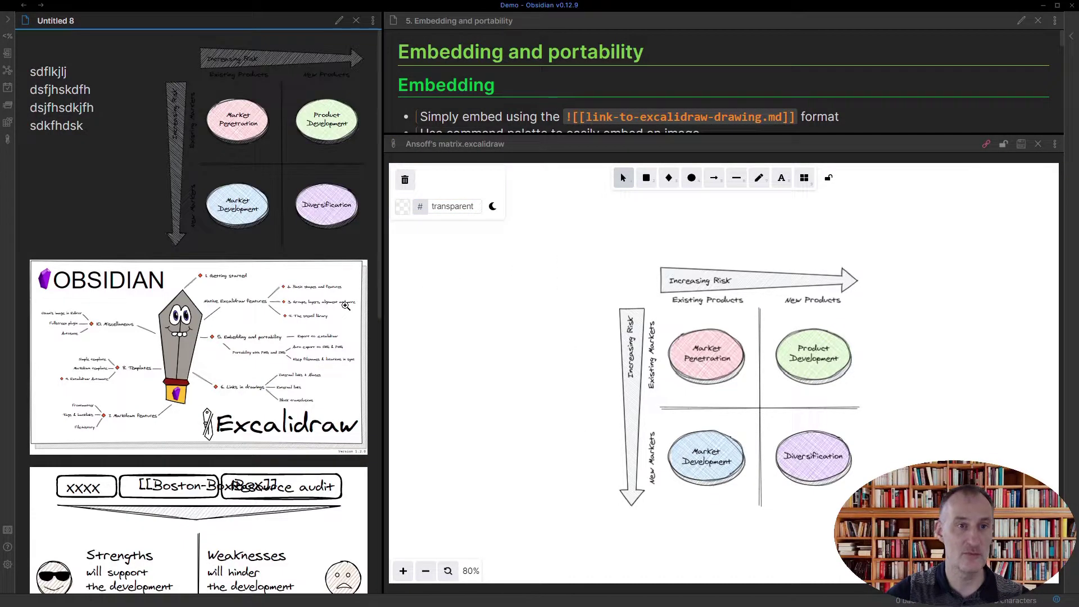
# Set the Ansoff matrix canvas background to white, switch the drawing to dark mode, and check Untitled 8
pyautogui.click(481, 207)
pyautogui.write('white')
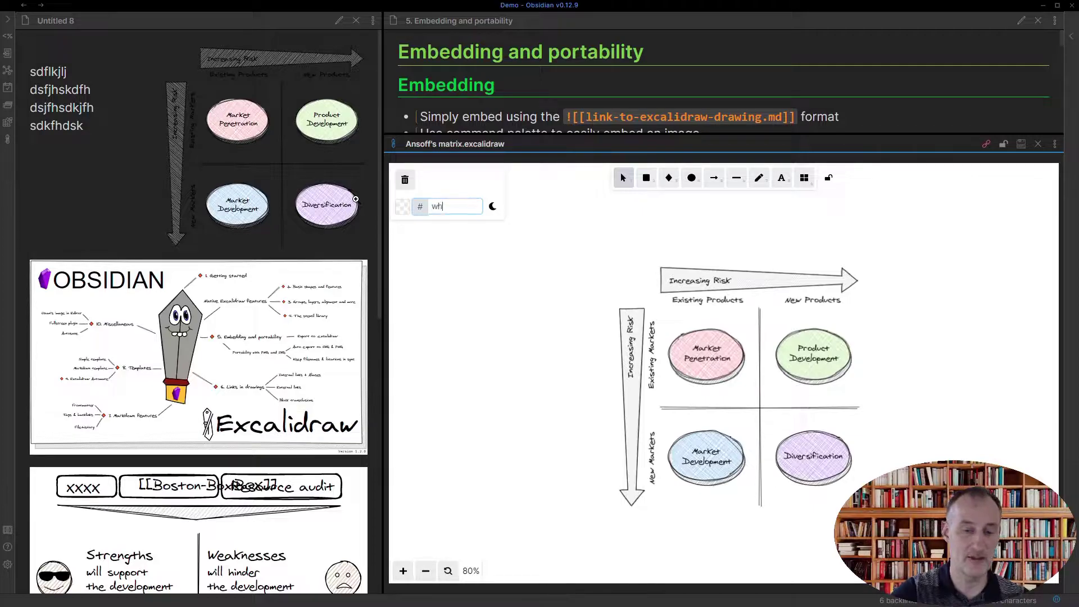
pyautogui.click(492, 206)
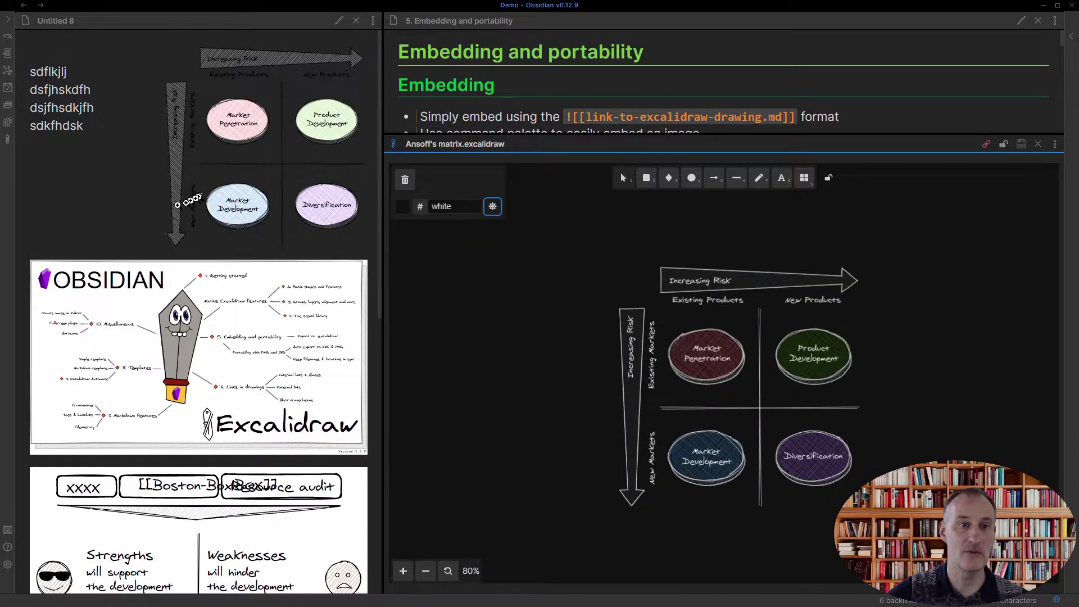
pyautogui.click(214, 197)
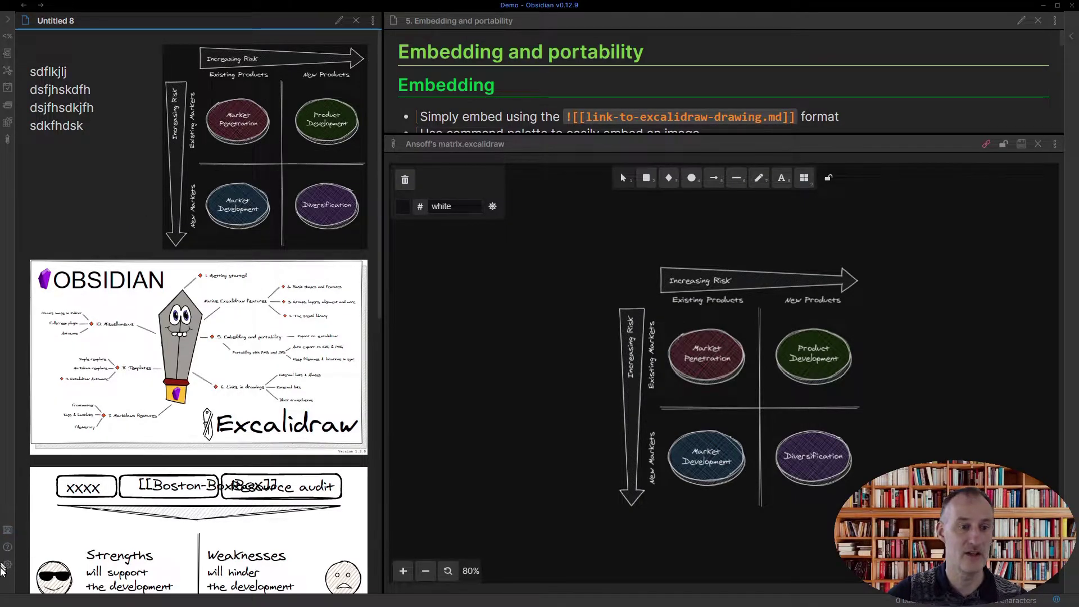
# Open the Excalidraw plugin settings at the Embed & Export section
pyautogui.click(7, 569)
pyautogui.scroll(-4, 176, 414)
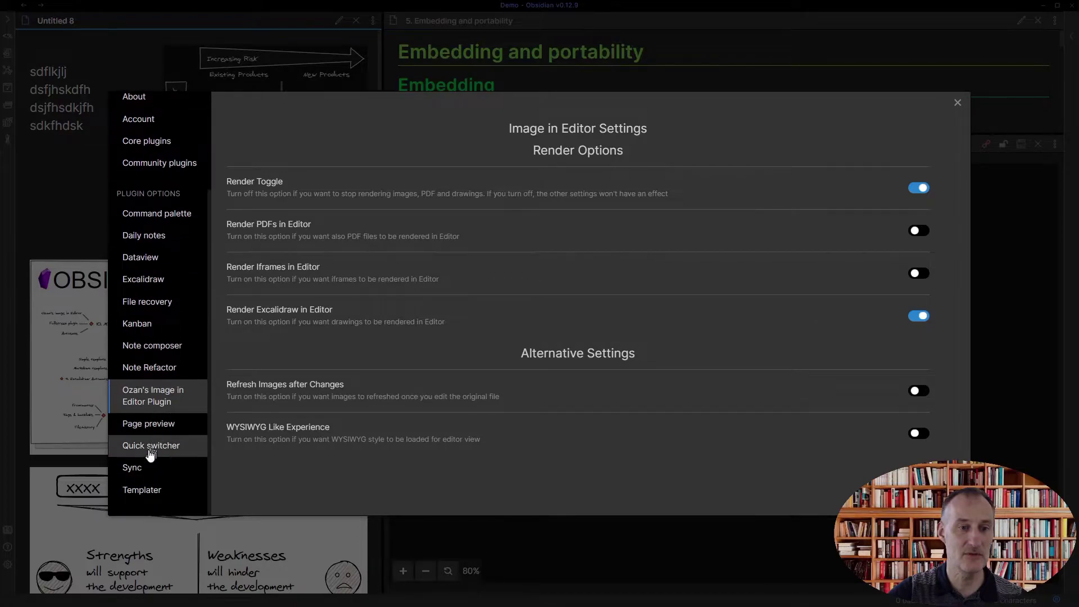
pyautogui.click(151, 280)
pyautogui.scroll(-8, 336, 302)
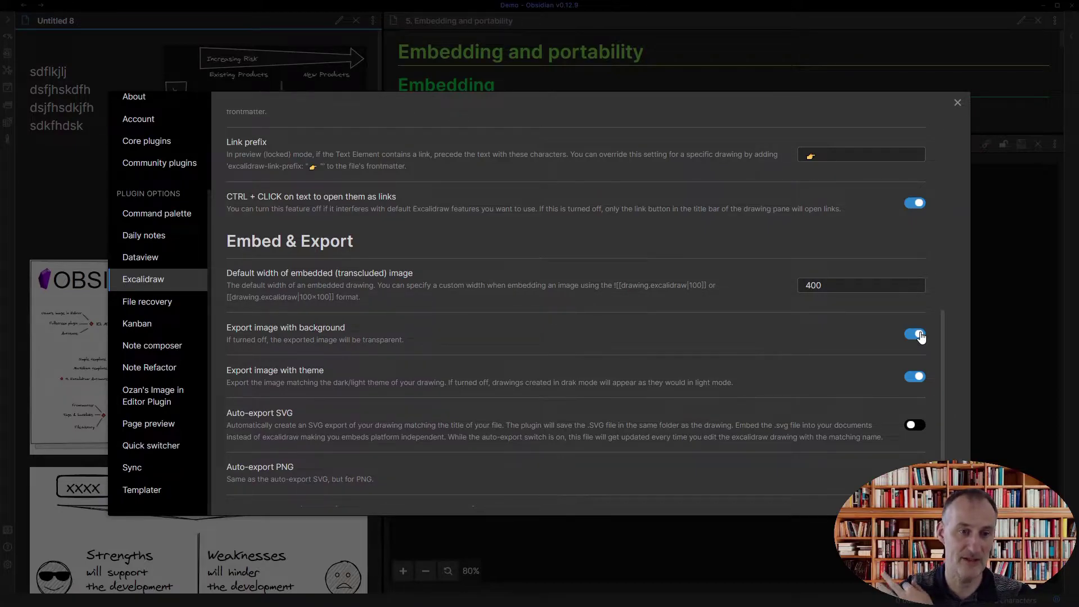
# Turn Export with theme and Export with background off, then back on
pyautogui.click(916, 378)
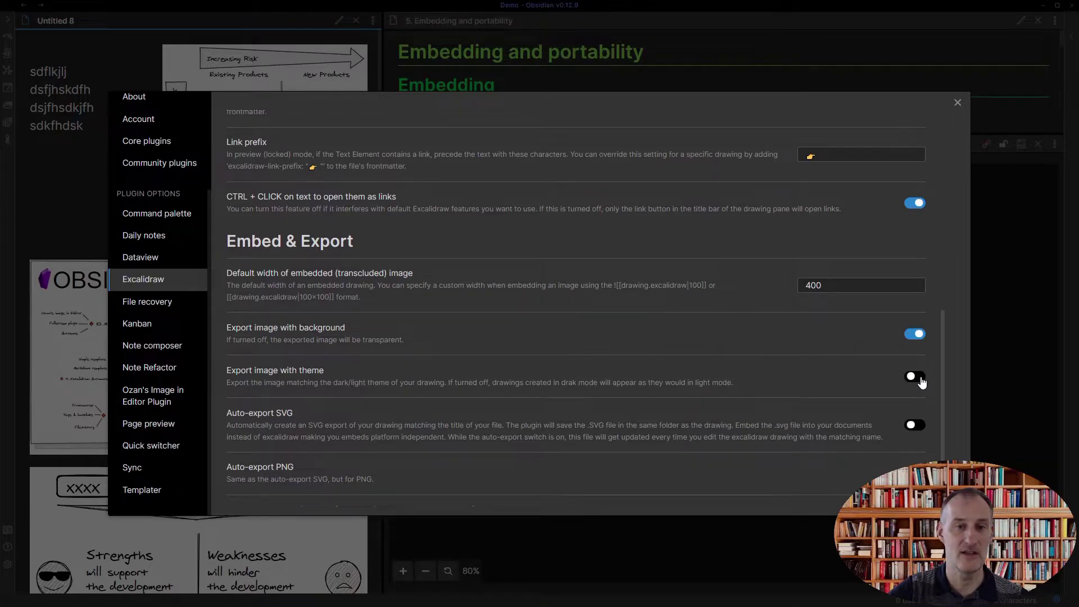
pyautogui.click(916, 335)
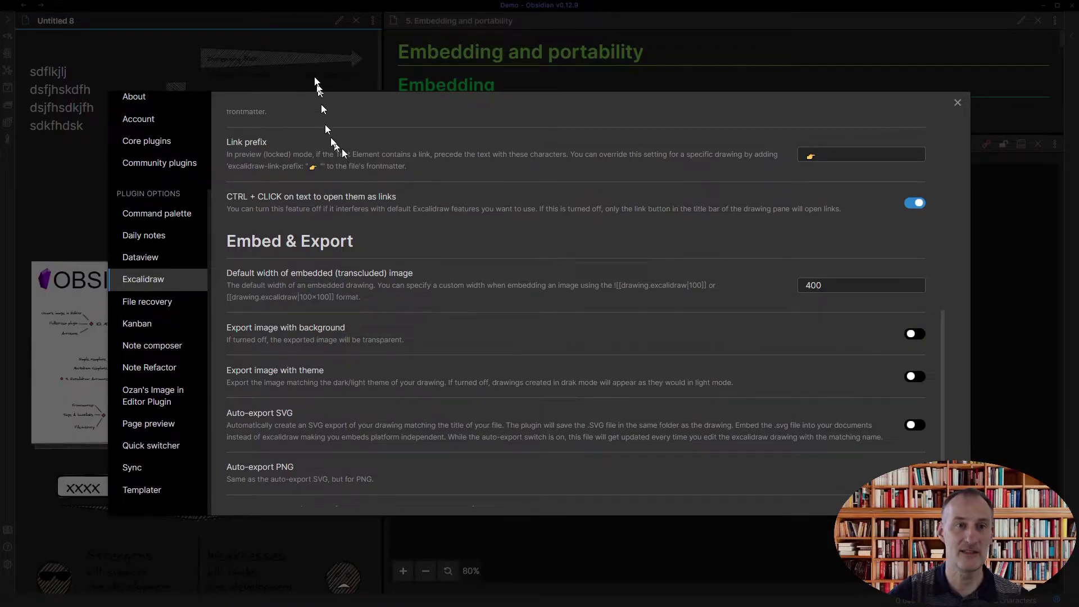
pyautogui.click(913, 335)
pyautogui.click(915, 377)
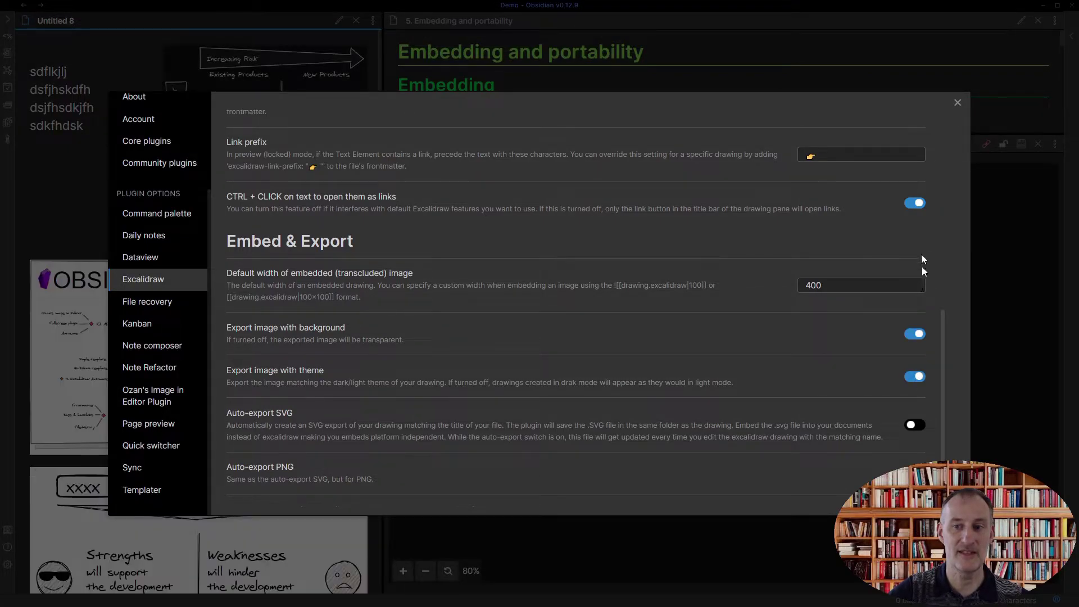
# Close Settings and the Ansoff's matrix drawing pane
pyautogui.click(957, 105)
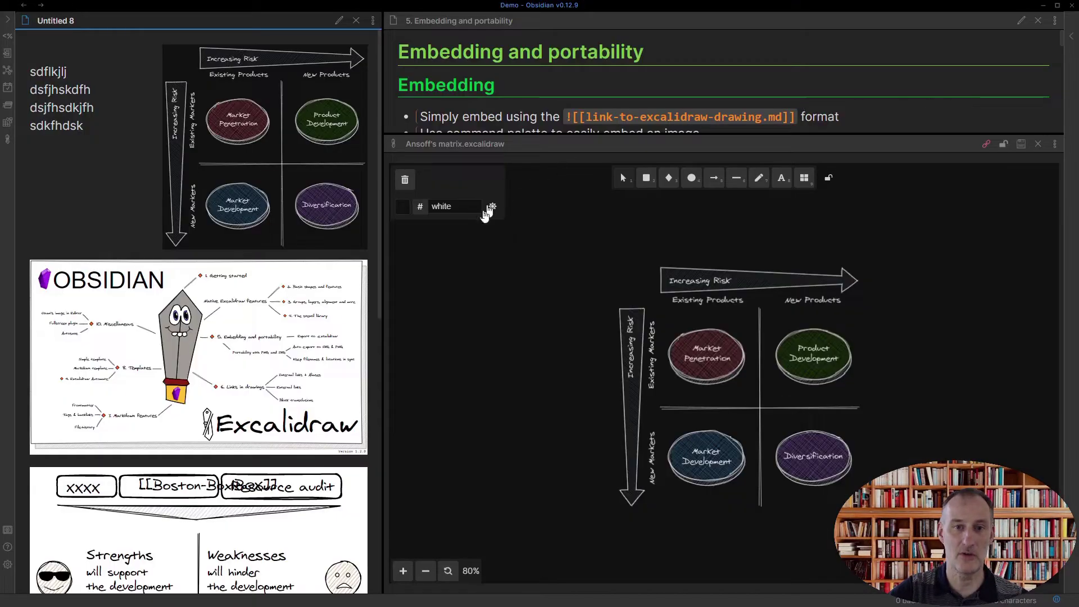
pyautogui.click(1039, 147)
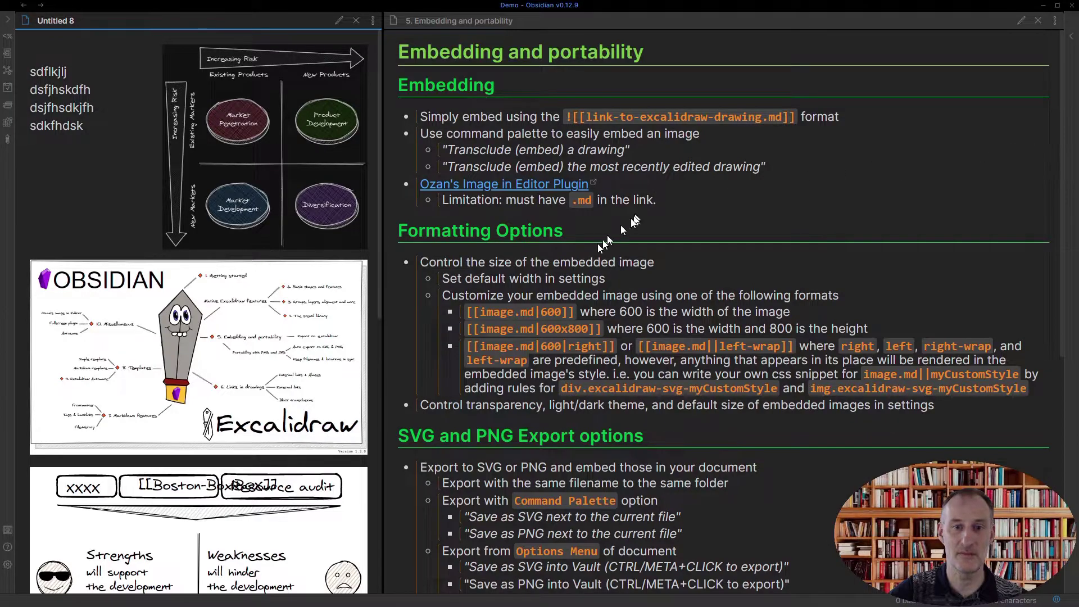
pyautogui.scroll(-4, 587, 251)
pyautogui.scroll(-2, 587, 259)
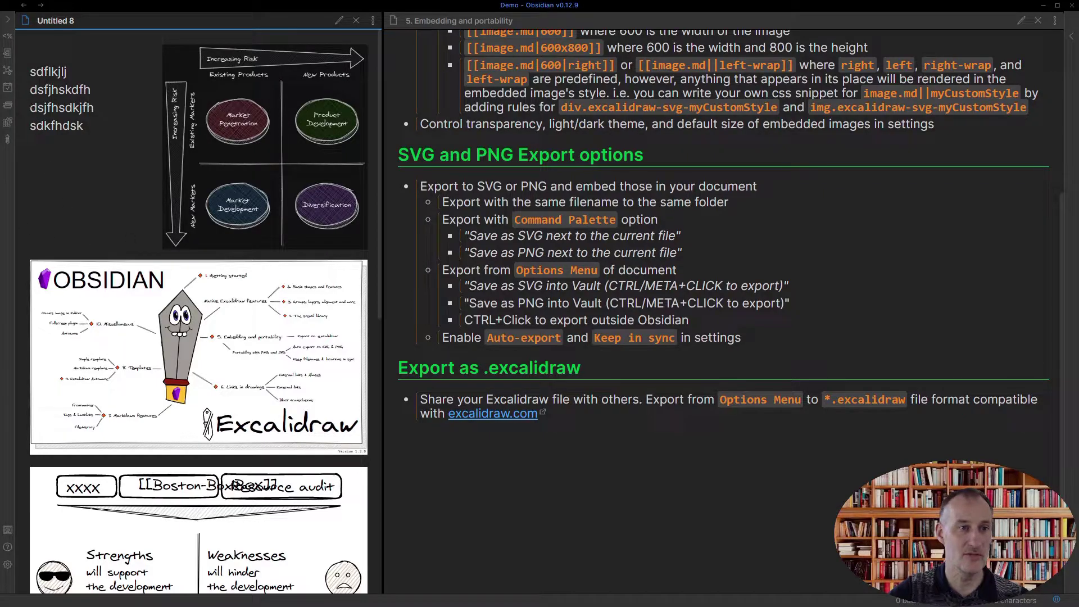
# Open Ansoff's matrix.excalidraw in the left pane and widen that pane
pyautogui.click(8, 19)
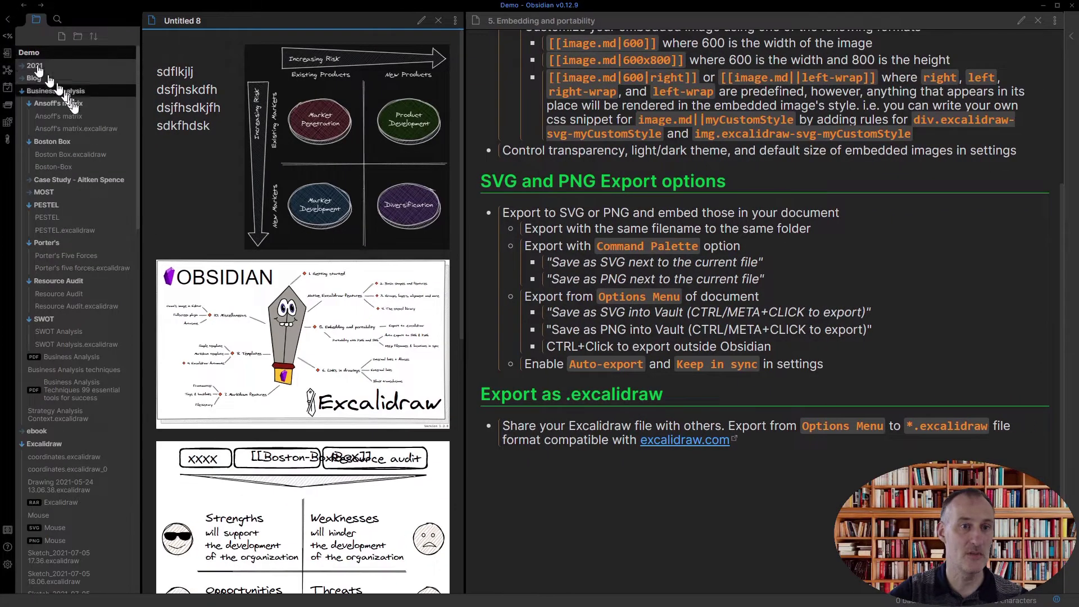
pyautogui.click(75, 128)
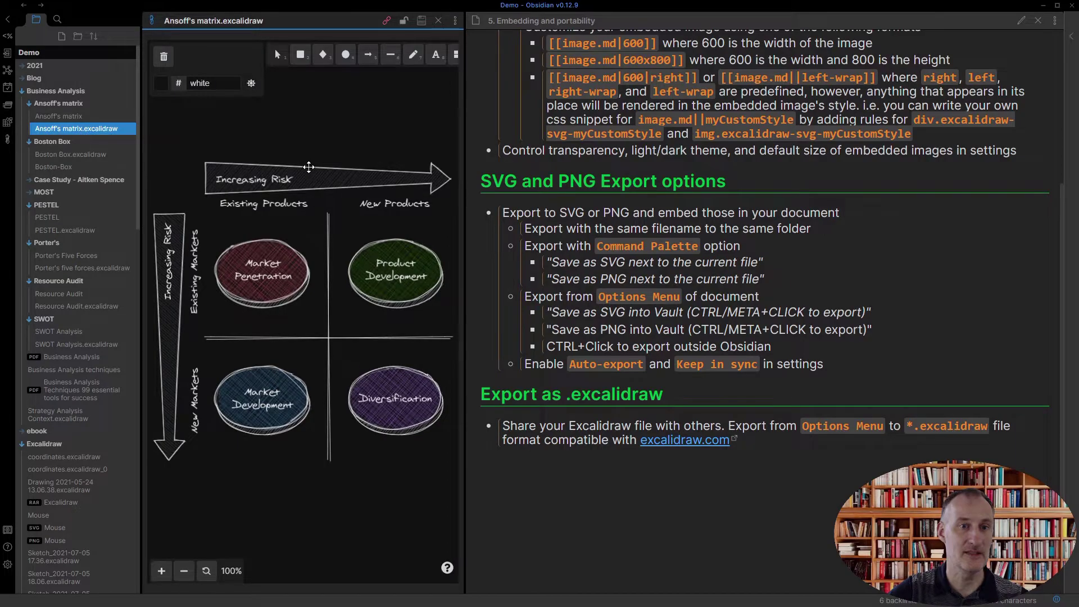
pyautogui.click(8, 19)
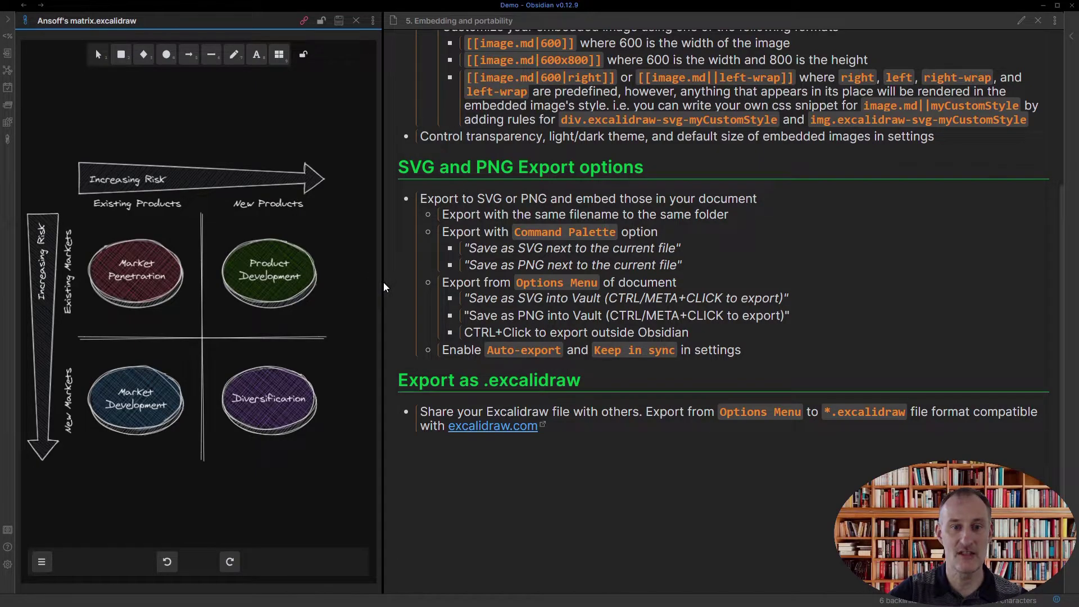
pyautogui.moveTo(384, 287); pyautogui.dragTo(560, 291)
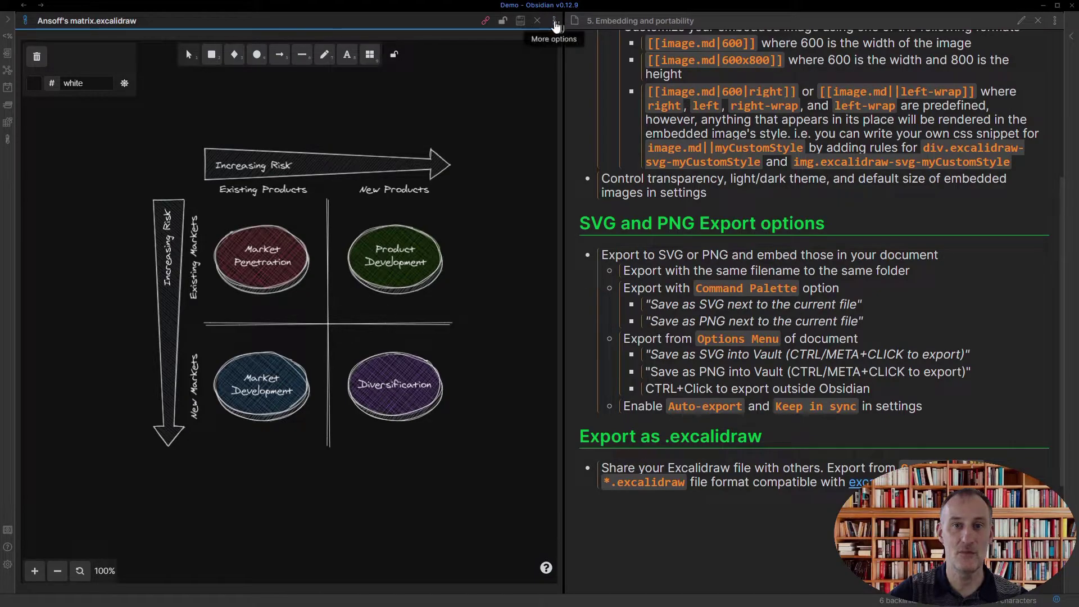
# Export the drawing to Downloads as Ansoff's matrix.excalidraw.excalidraw
pyautogui.click(554, 22)
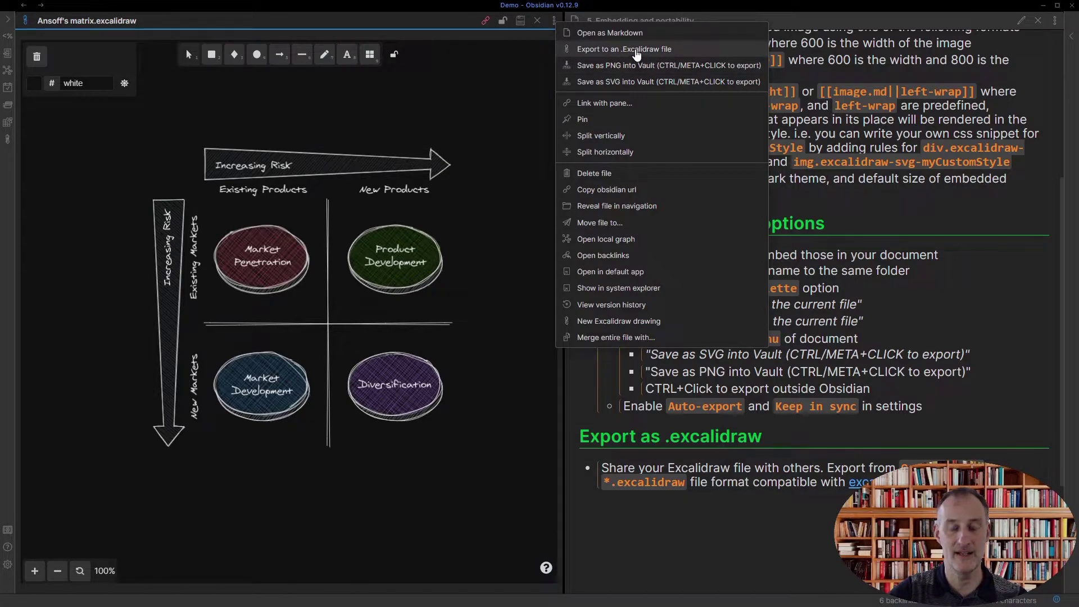
pyautogui.click(635, 50)
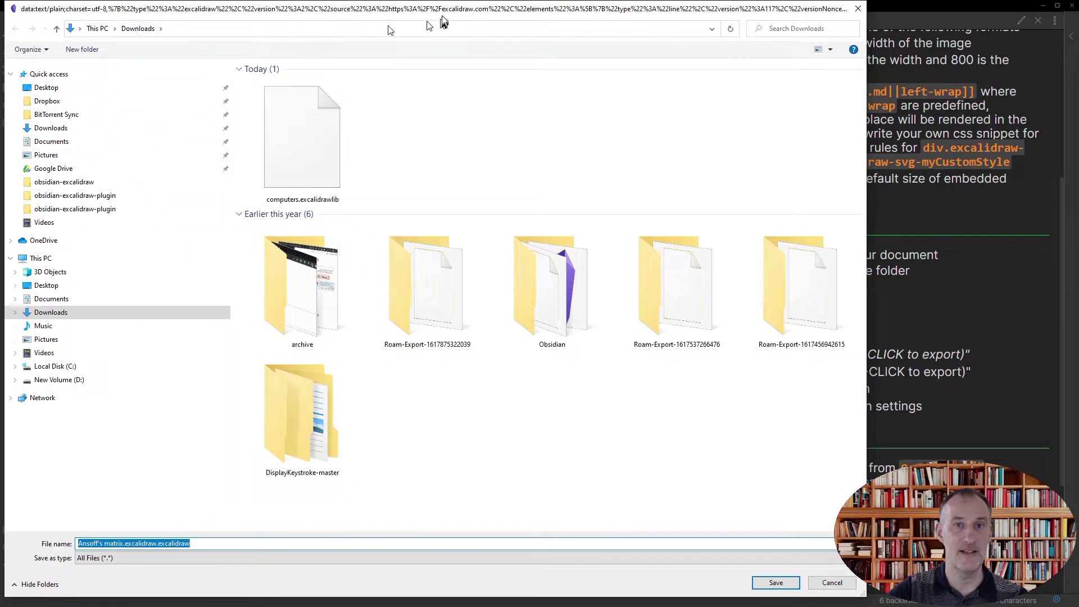
pyautogui.click(208, 543)
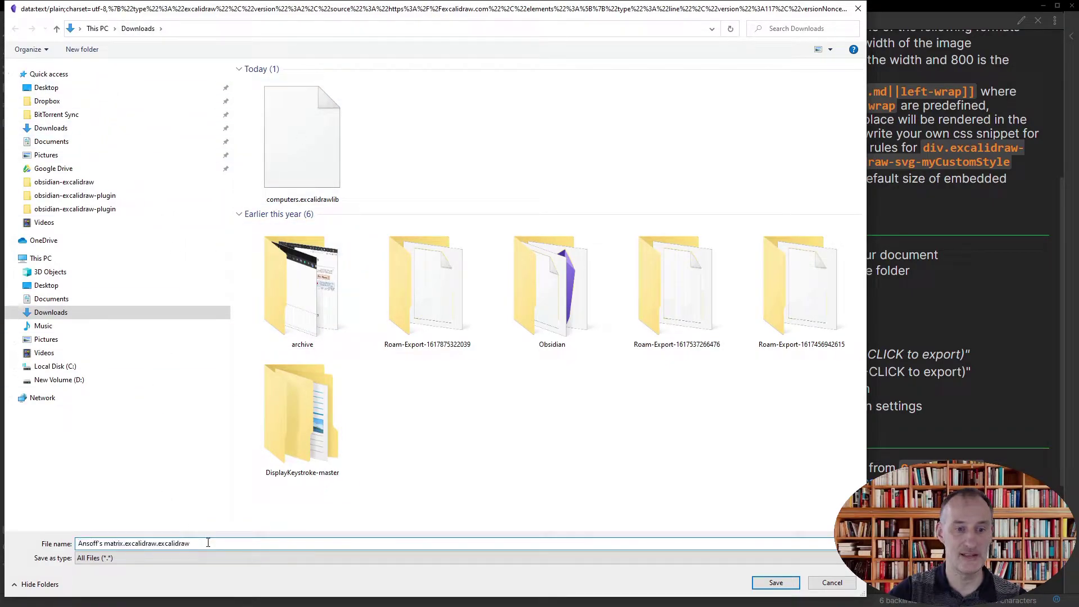
pyautogui.click(784, 583)
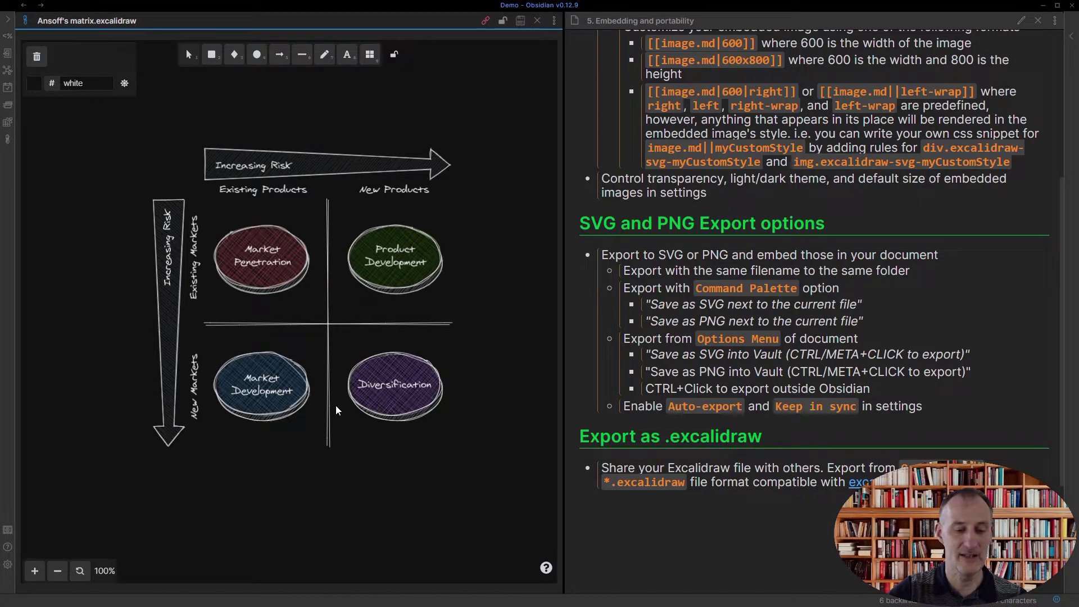
# Load Ansoff's matrix.excalidraw on excalidraw.com in Edge and pan to show the whole matrix
pyautogui.hotkey('alt', 'Tab')
pyautogui.hotkey('alt', 'Tab')
pyautogui.hotkey('alt', 'Tab')
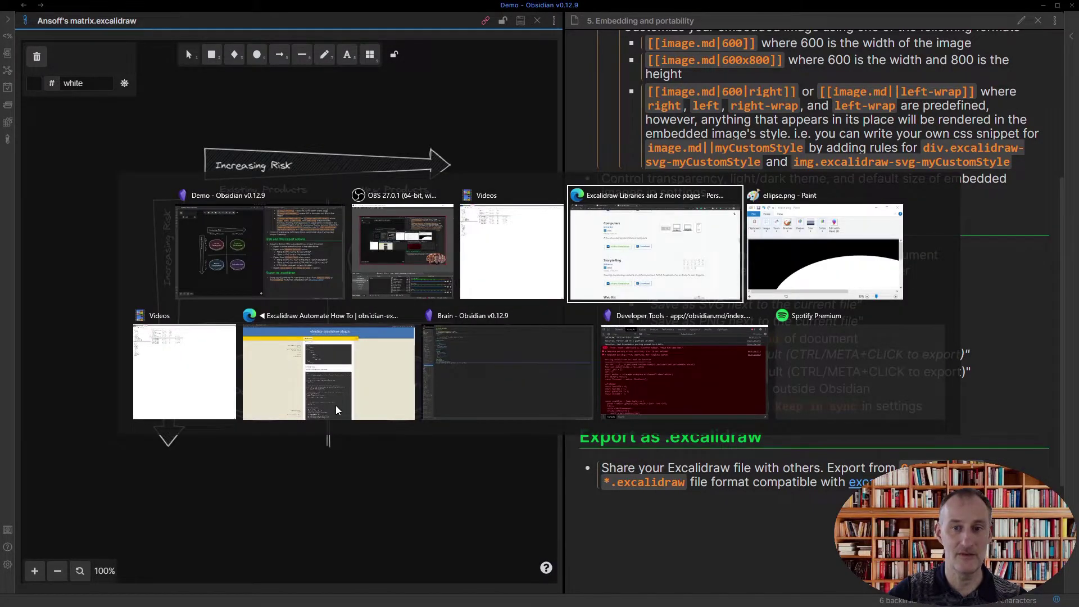
pyautogui.click(77, 9)
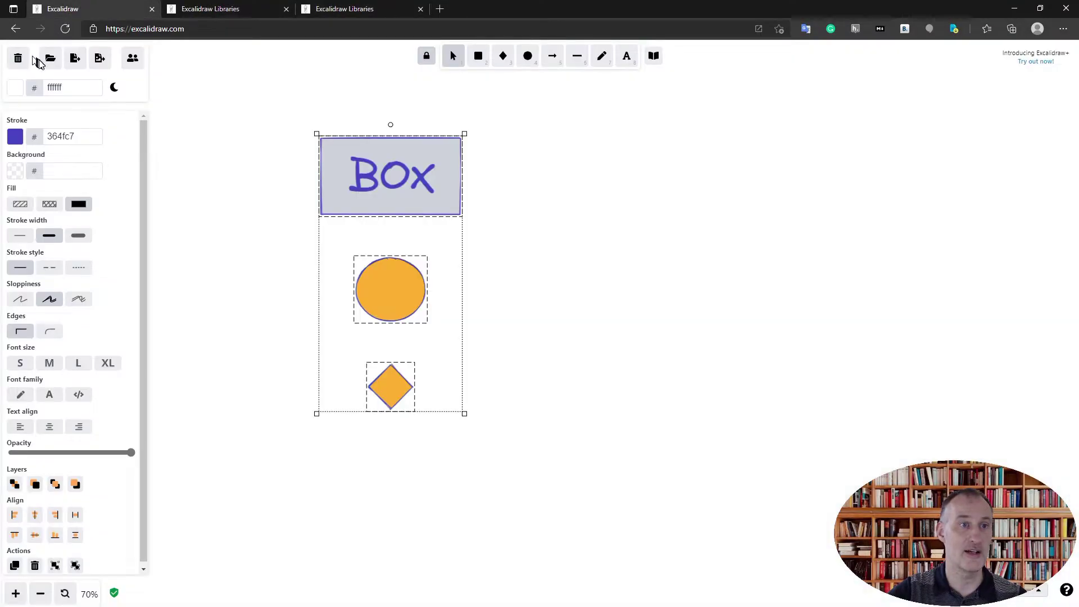
pyautogui.click(50, 58)
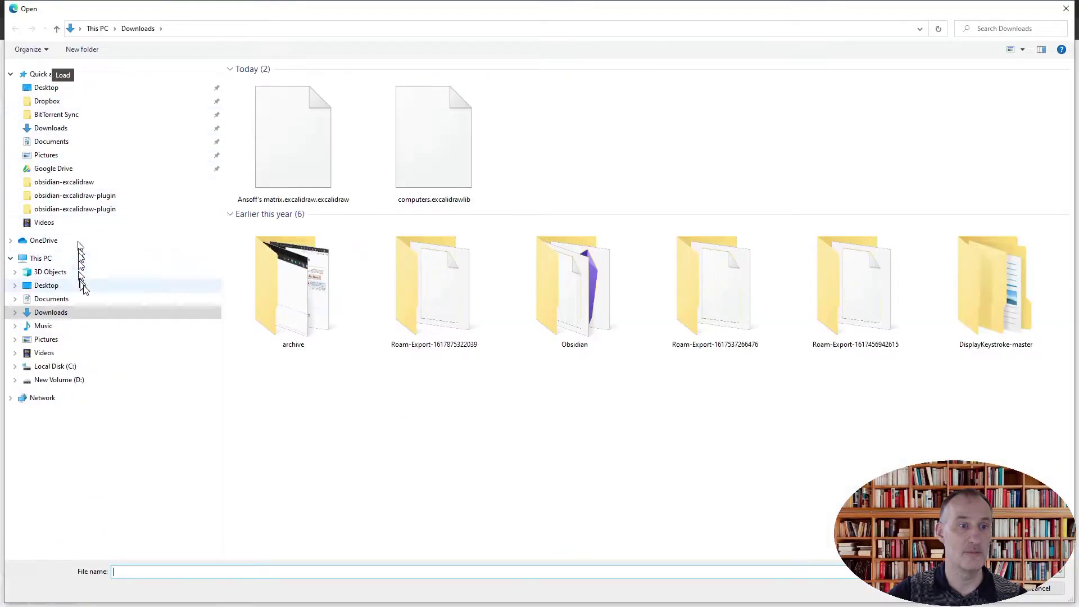
pyautogui.doubleClick(298, 151)
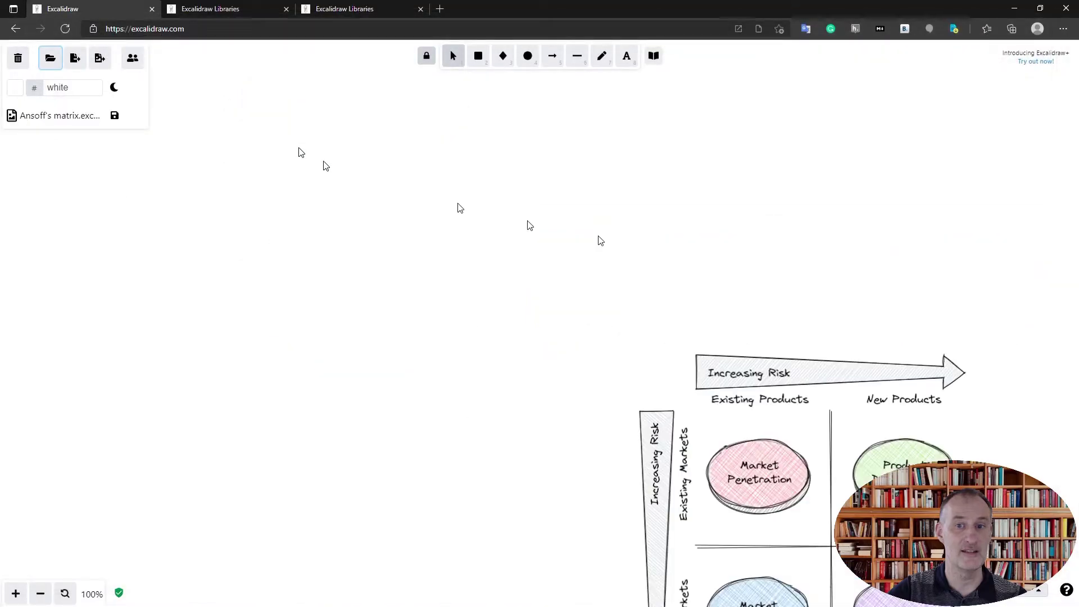
pyautogui.moveTo(618, 257); pyautogui.dragTo(231, 78)
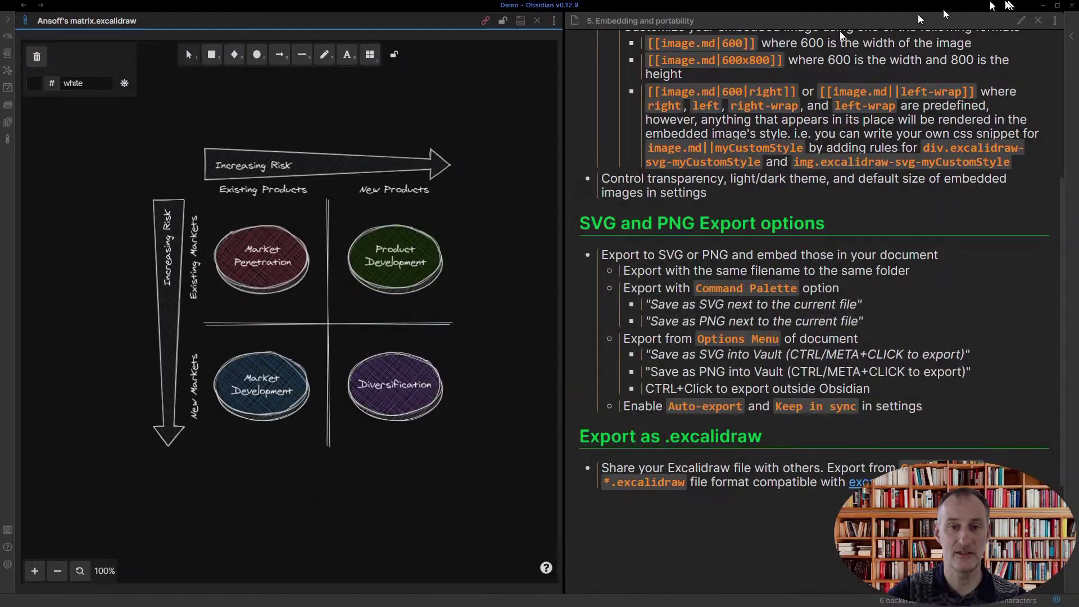
# Save the Ansoff matrix as an SVG into the vault and show it in the file tree
pyautogui.click(554, 21)
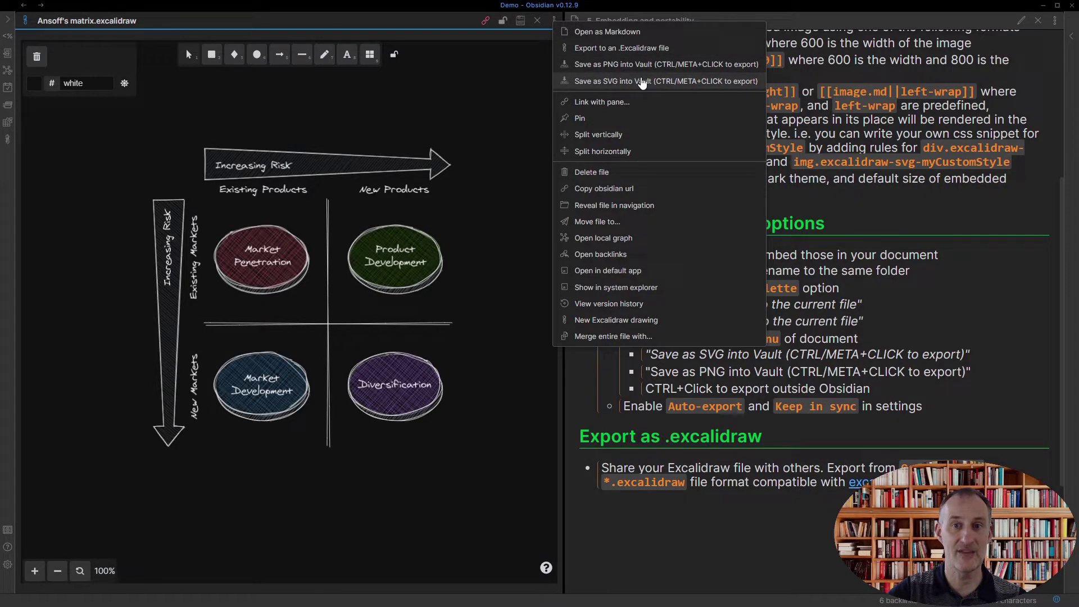
pyautogui.click(642, 82)
pyautogui.click(8, 19)
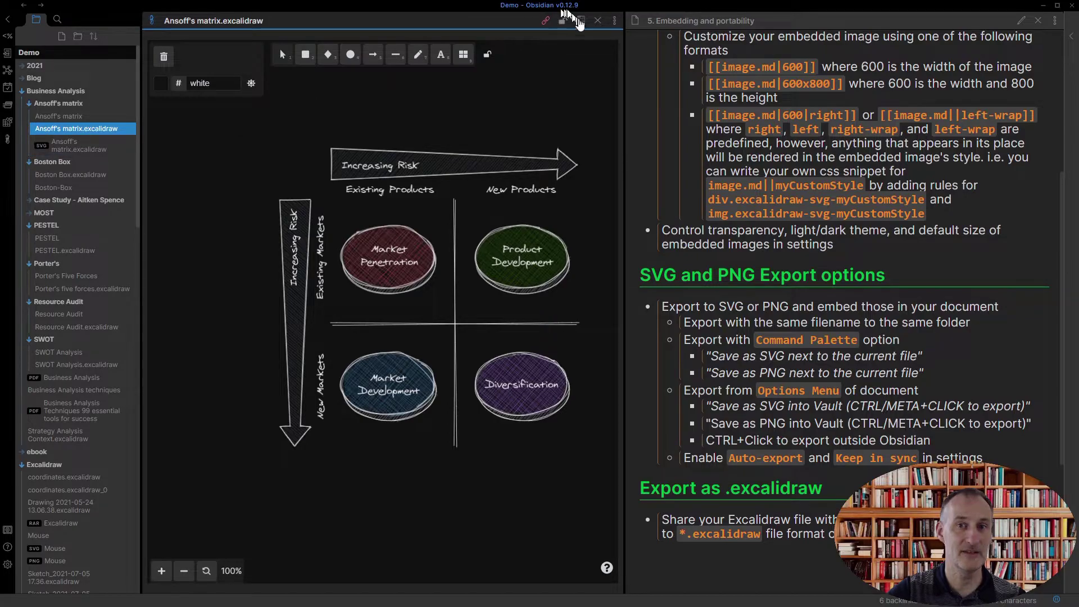
# Save a PNG beside the drawing with 'Excalidraw: Save as PNG next to the current file', view it, and reopen the drawing
pyautogui.hotkey('ctrl', 'p')
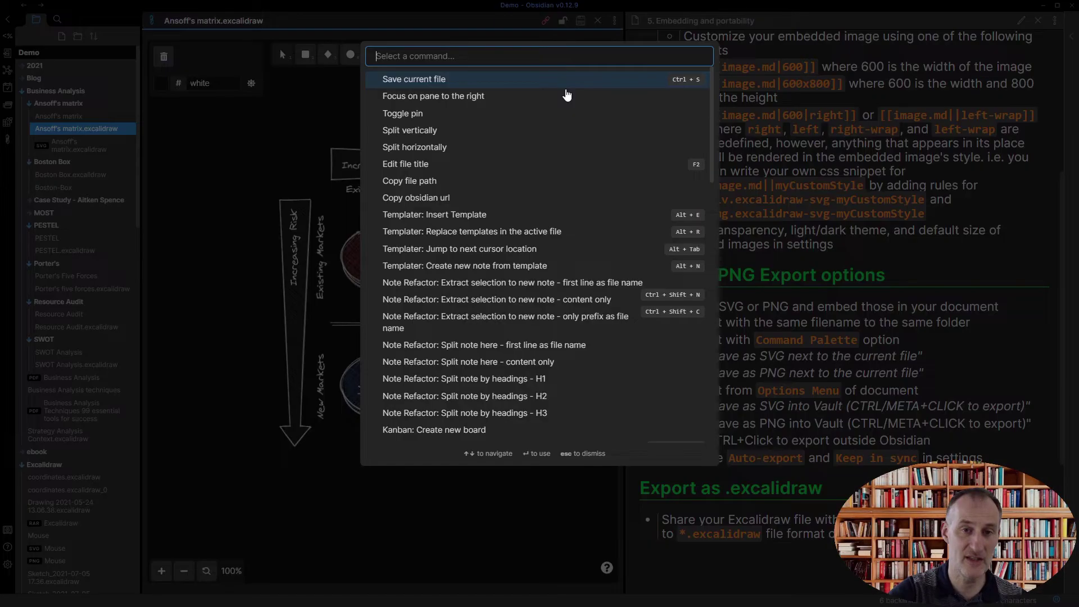
pyautogui.write('png')
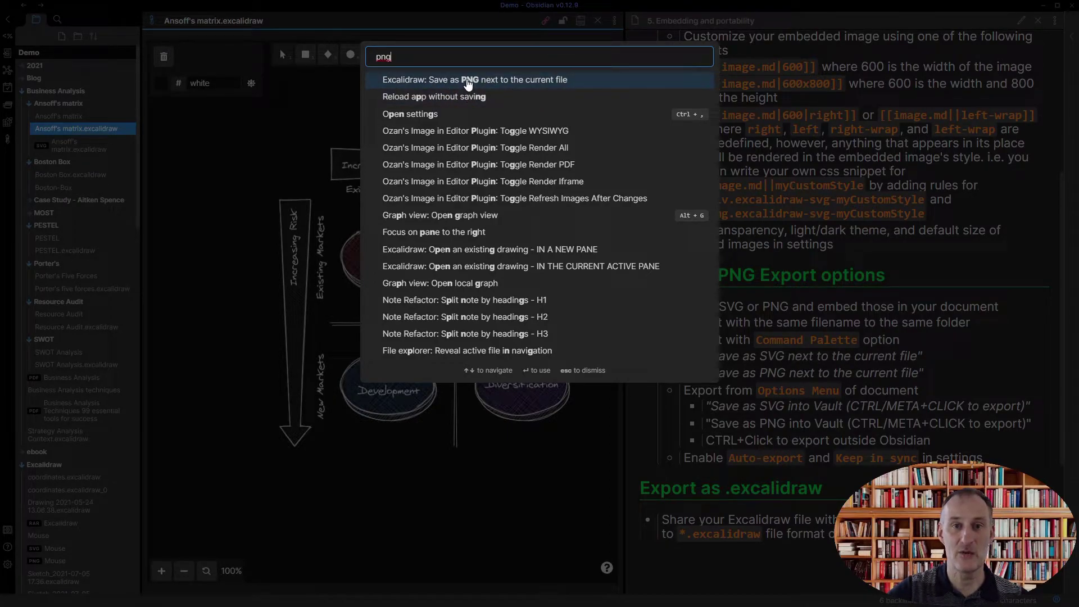
pyautogui.click(468, 83)
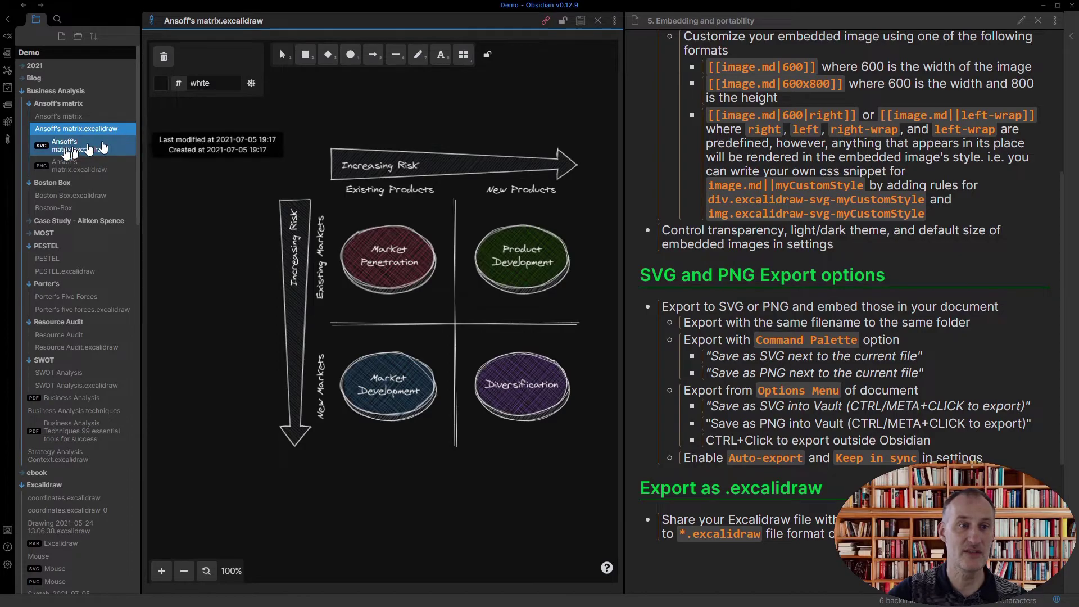
pyautogui.click(61, 167)
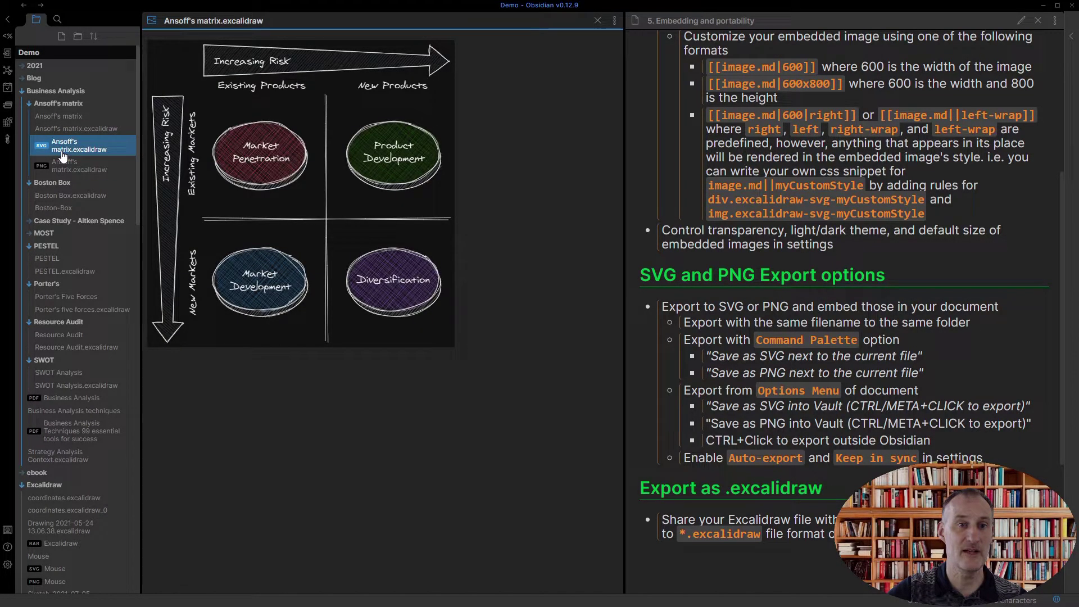
pyautogui.click(64, 129)
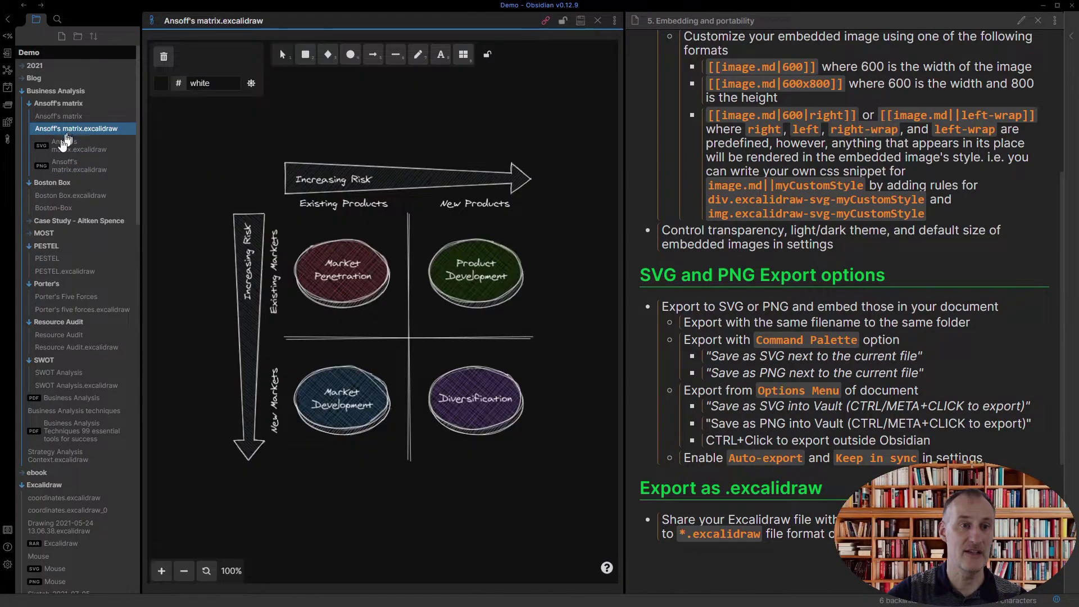
pyautogui.click(7, 565)
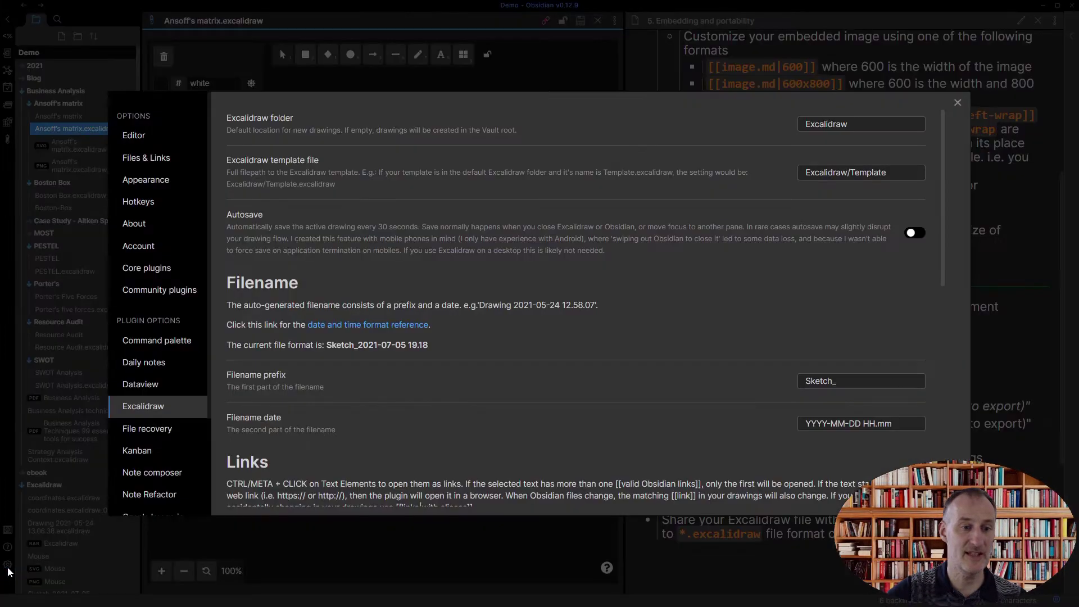
pyautogui.scroll(-5, 447, 331)
pyautogui.scroll(-4, 445, 329)
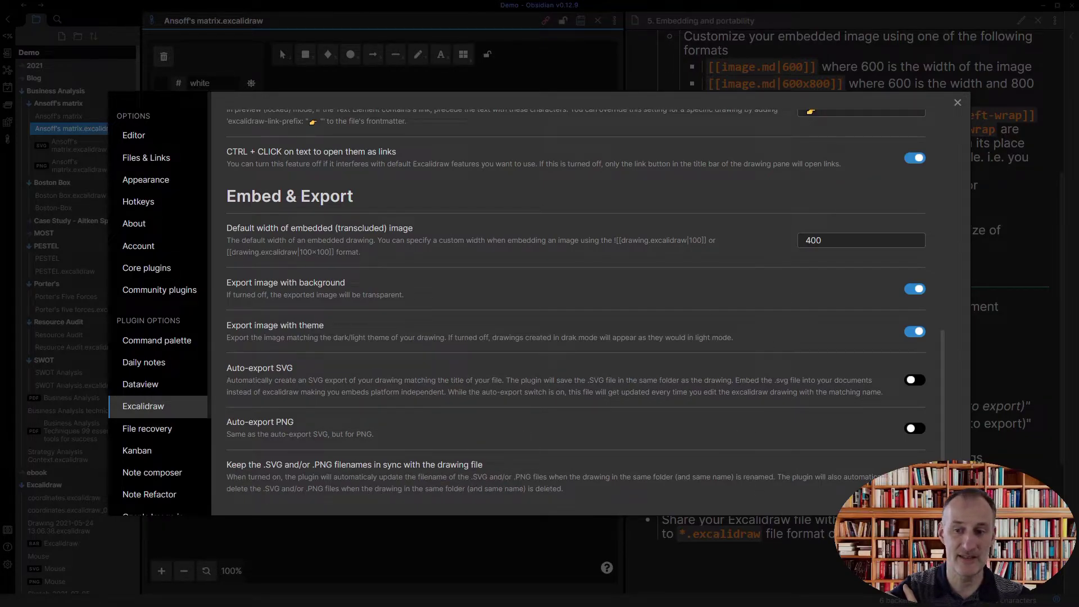
# Rename the Ansoff's matrix drawing to .excalidrawx and move it into the 2021 folder
pyautogui.click(957, 105)
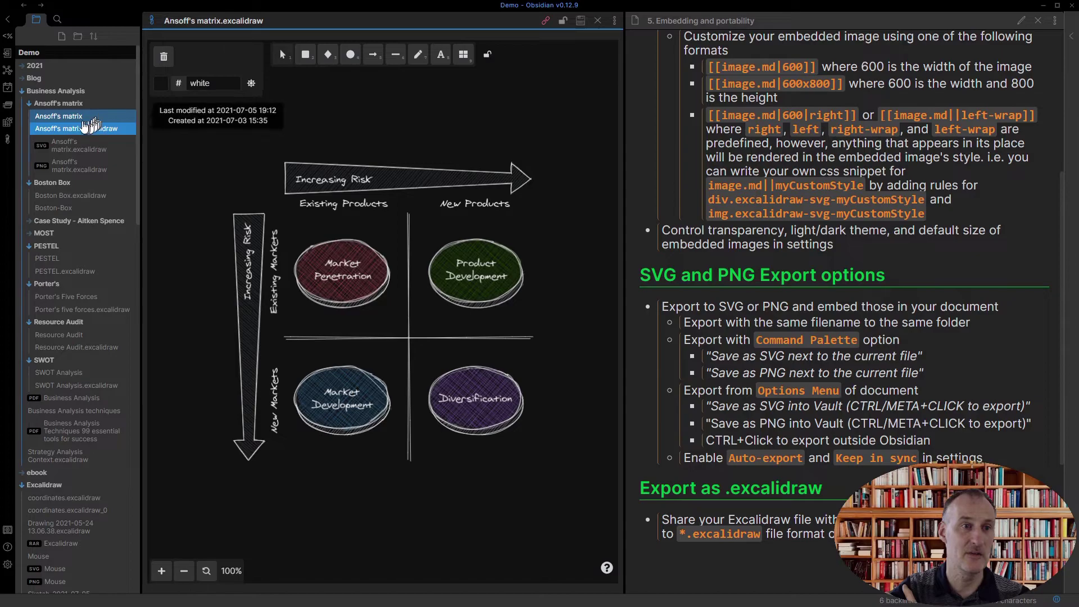
pyautogui.rightClick(102, 134)
pyautogui.click(138, 142)
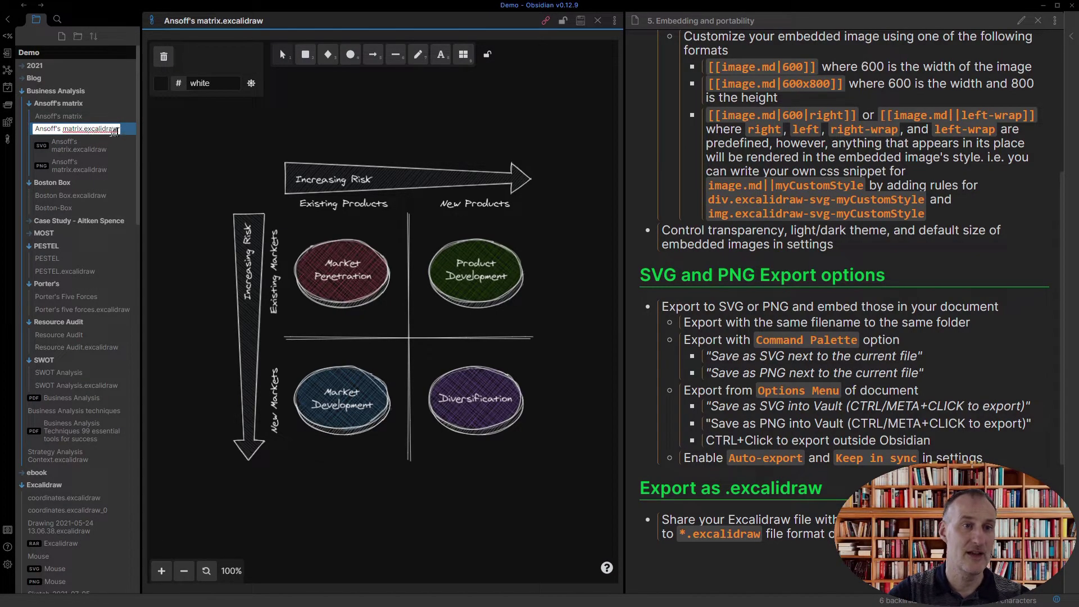
pyautogui.write('x')
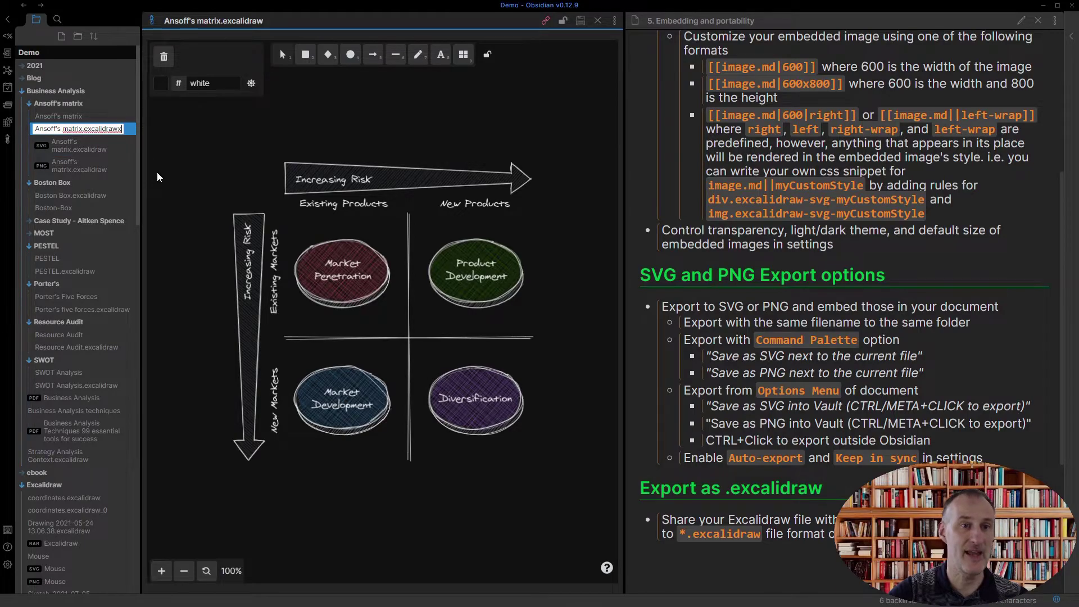
pyautogui.press('Return')
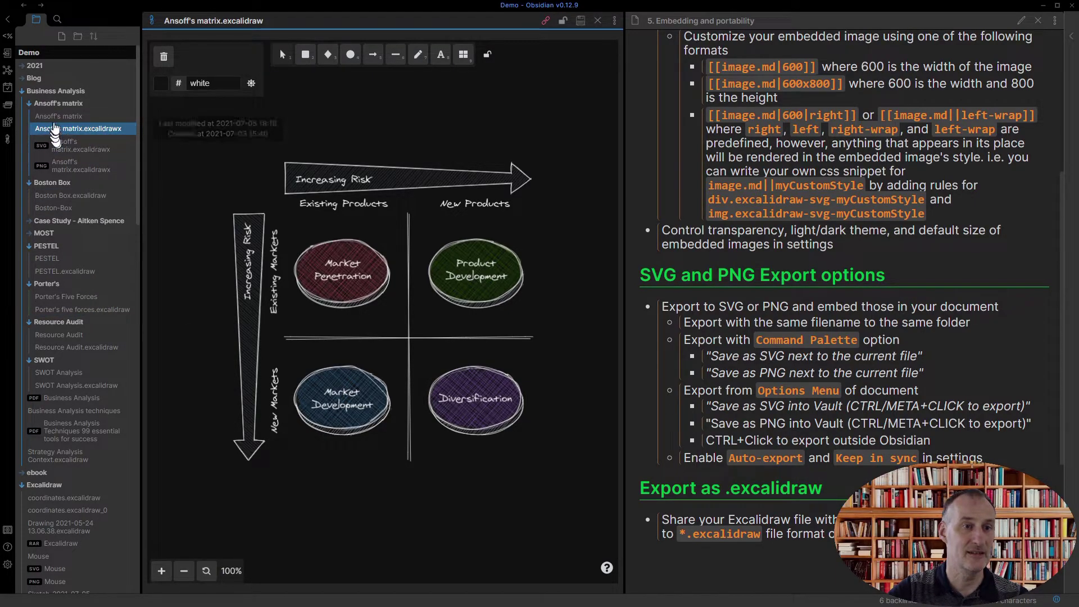
pyautogui.moveTo(63, 130); pyautogui.dragTo(35, 68)
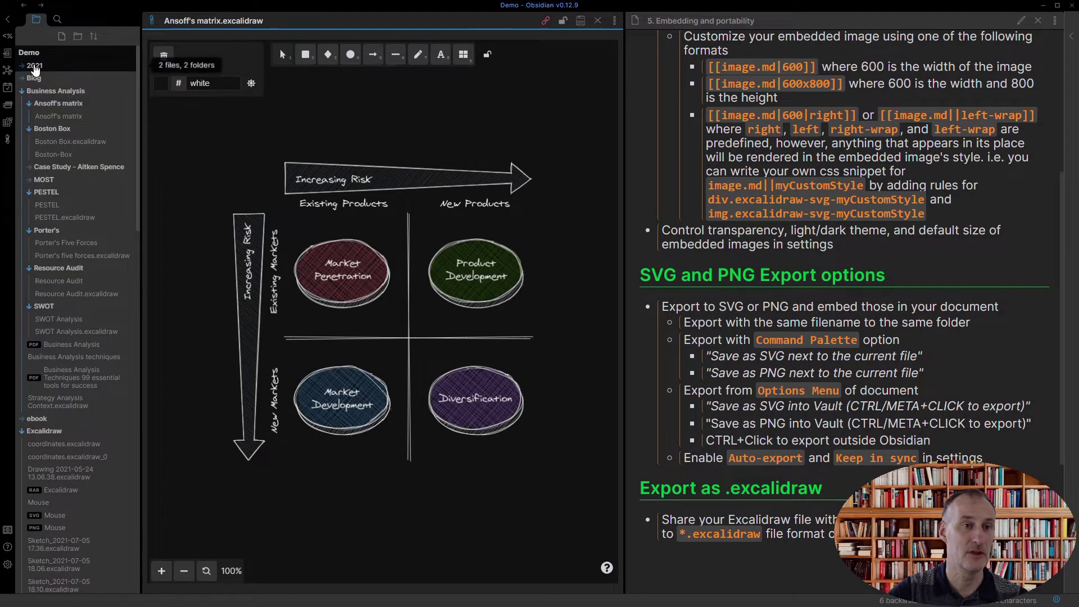
pyautogui.click(22, 66)
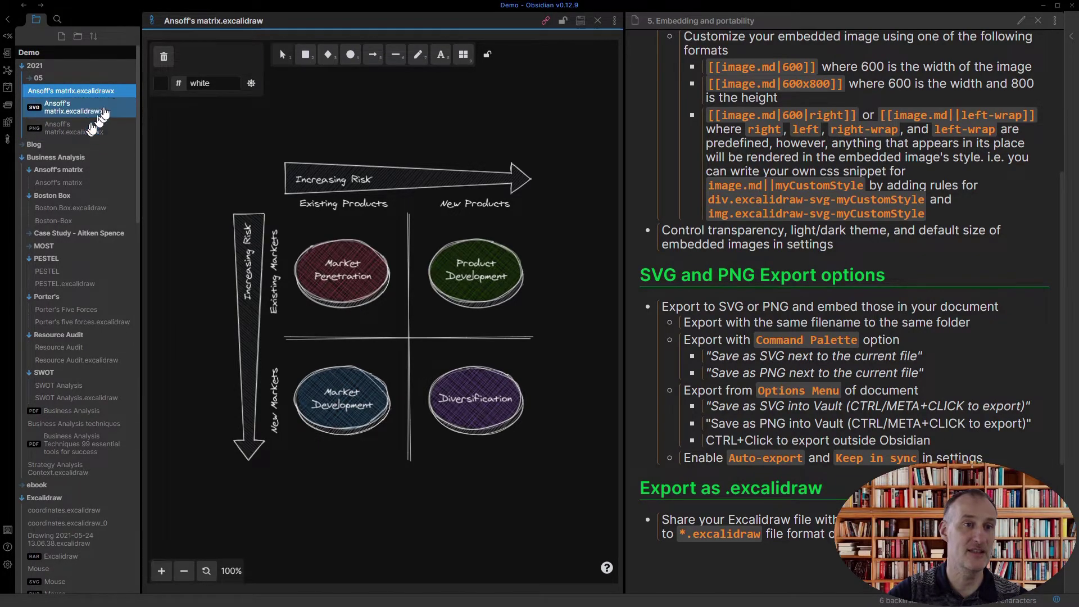
# Restore the .excalidraw extension and move the drawing back into the Ansoff's matrix folder
pyautogui.rightClick(114, 91)
pyautogui.click(149, 107)
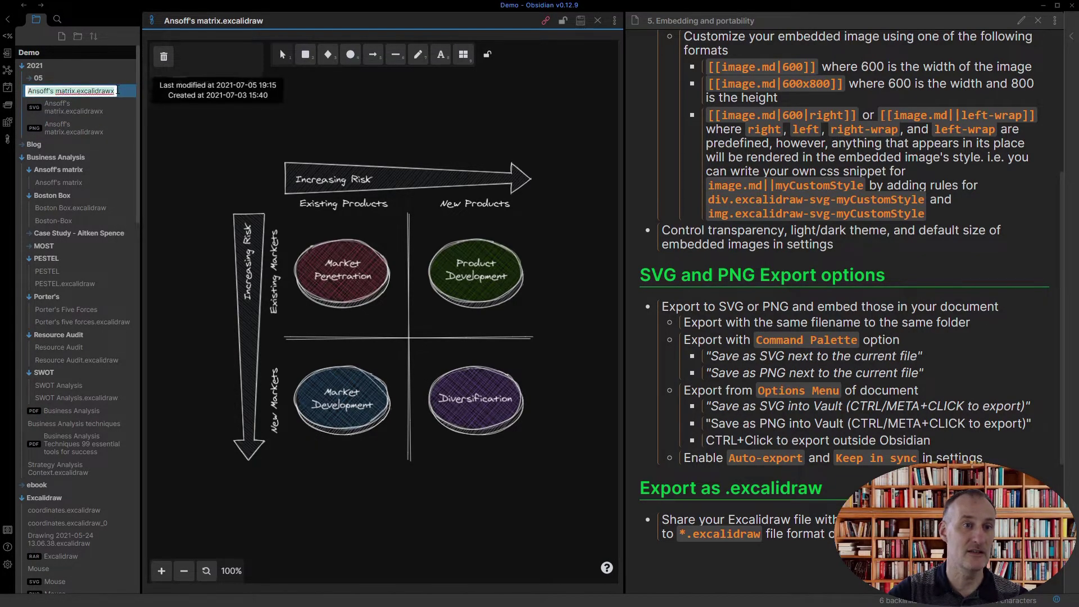
pyautogui.press('End')
pyautogui.press('BackSpace')
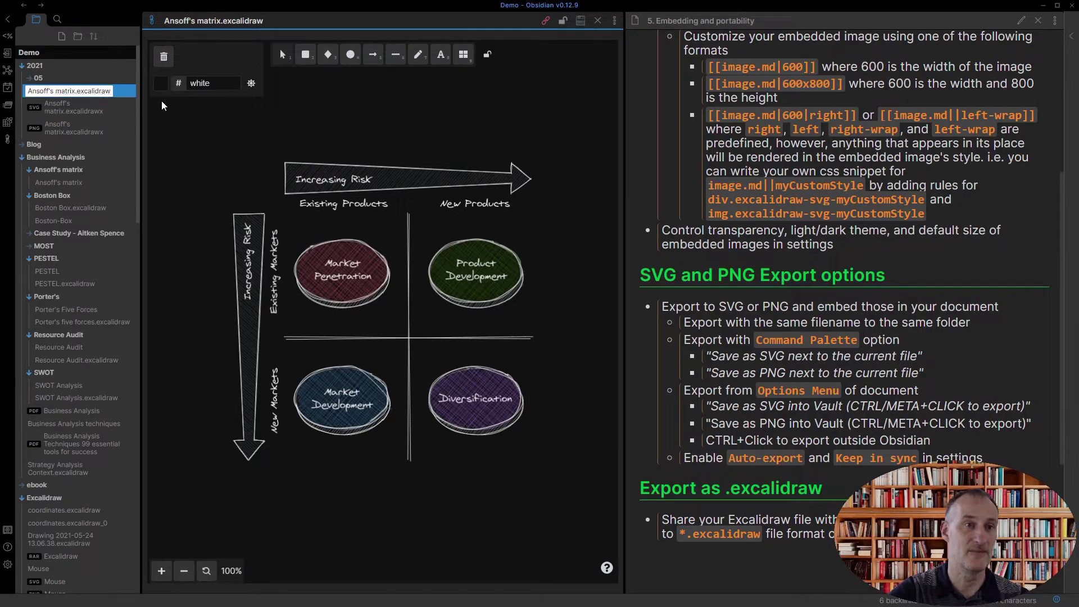
pyautogui.press('Return')
pyautogui.click(134, 117)
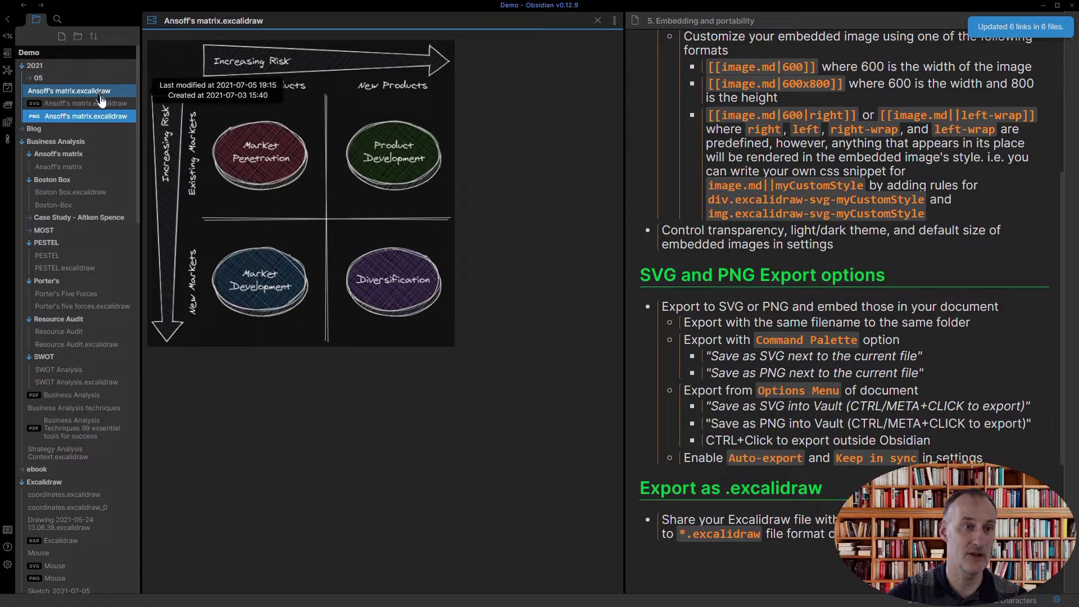
pyautogui.moveTo(99, 92); pyautogui.dragTo(72, 155)
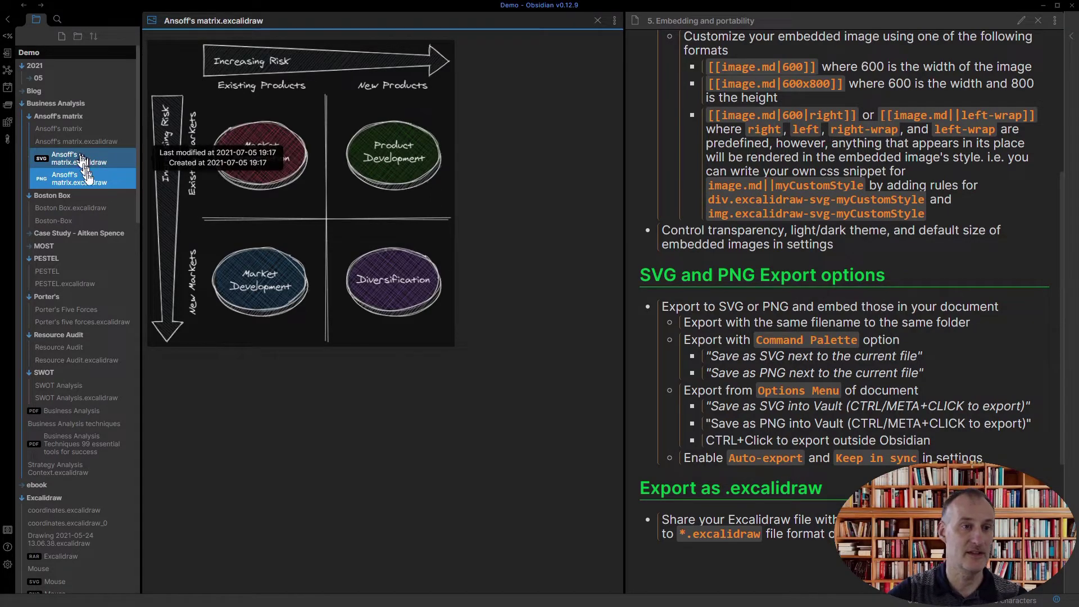
# Enable Auto-export SVG under Excalidraw's Embed & Export settings, then close Settings
pyautogui.click(8, 562)
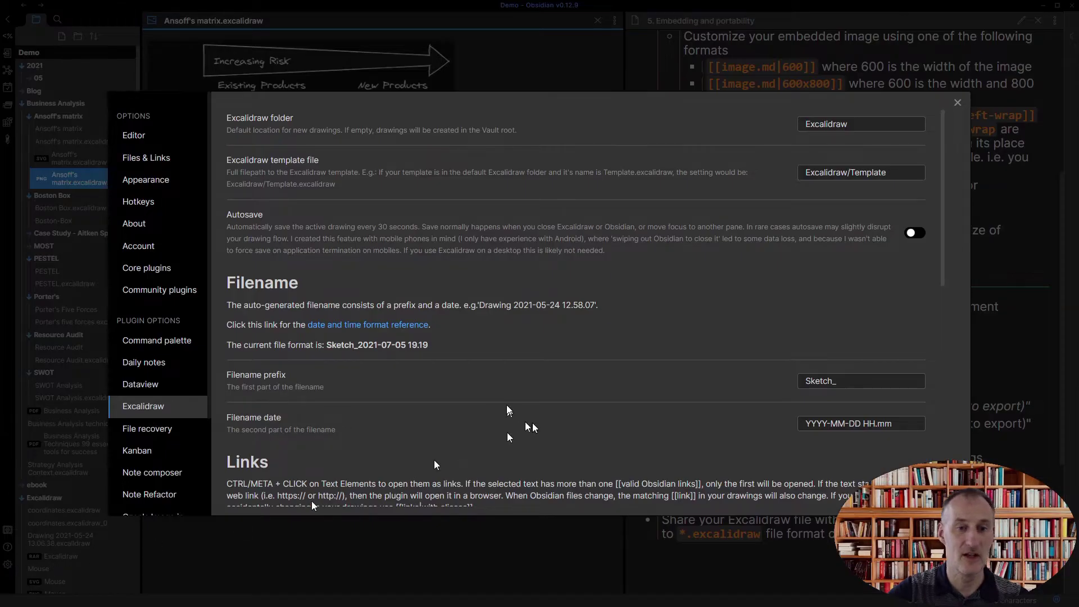
pyautogui.scroll(-7, 508, 352)
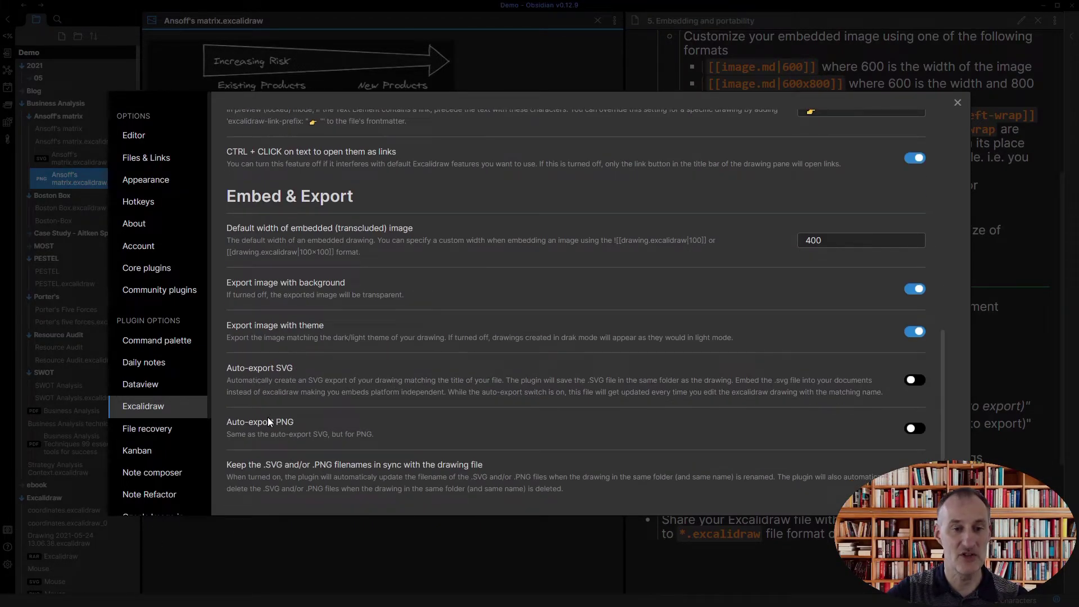
pyautogui.click(914, 381)
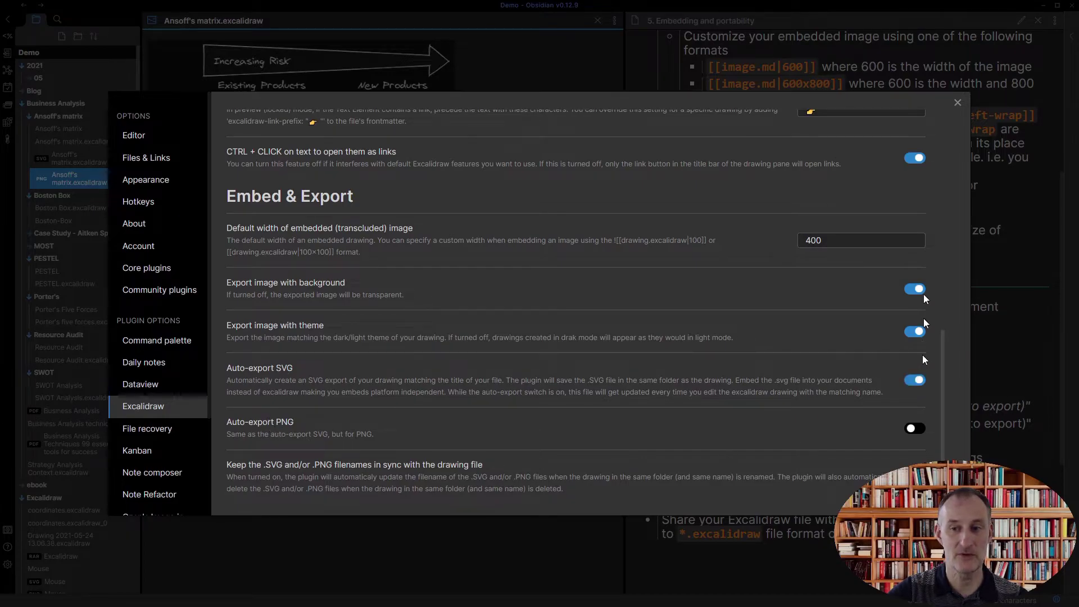
pyautogui.click(958, 103)
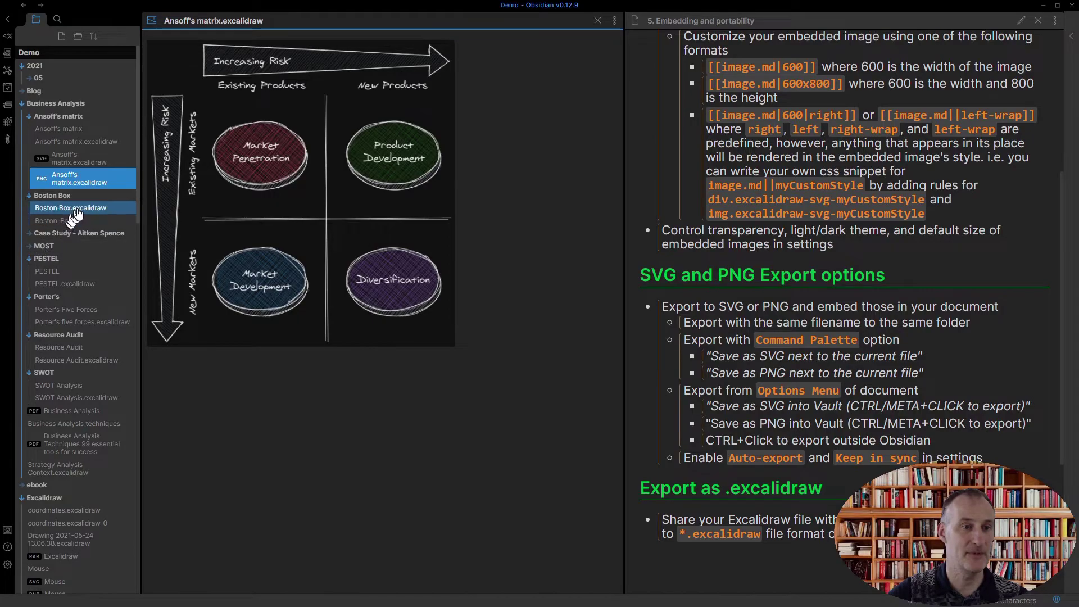
# Open and close Boston Box.excalidraw, view its auto-exported SVG, then reopen the drawing
pyautogui.click(101, 209)
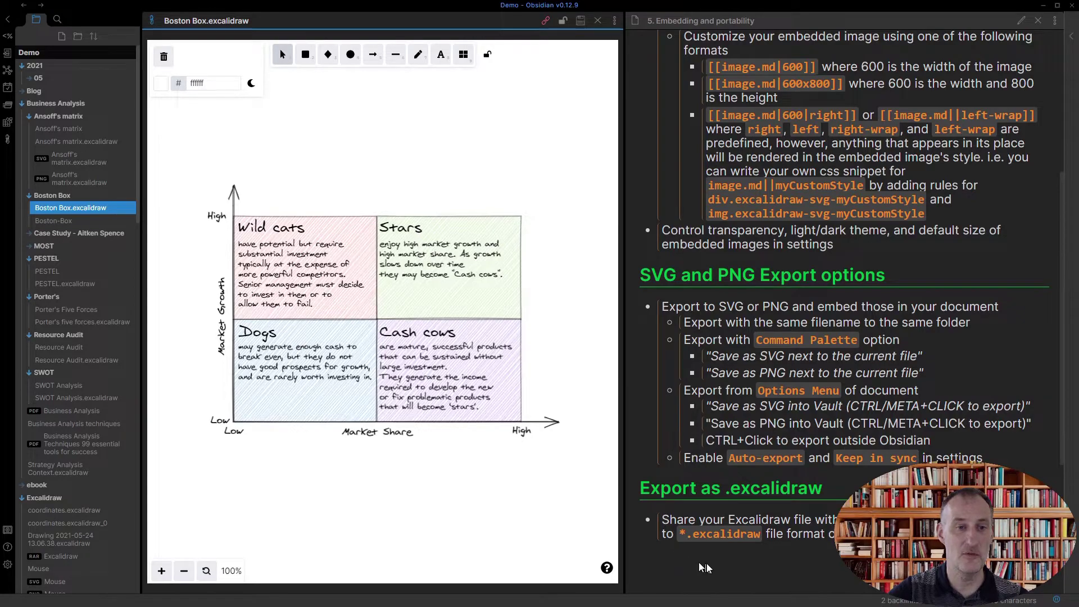
pyautogui.click(598, 21)
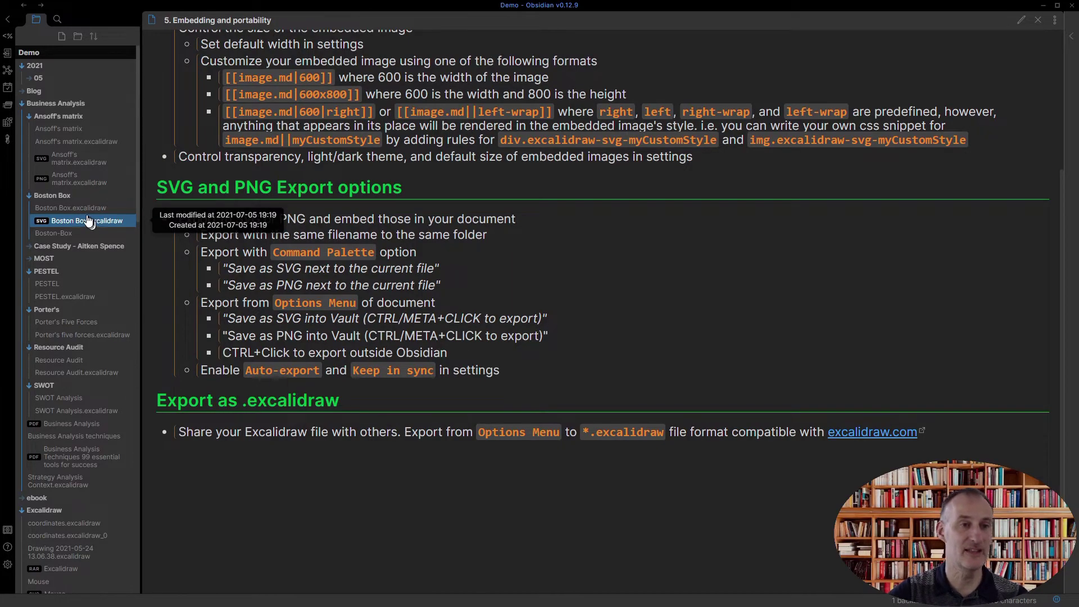
pyautogui.click(83, 219)
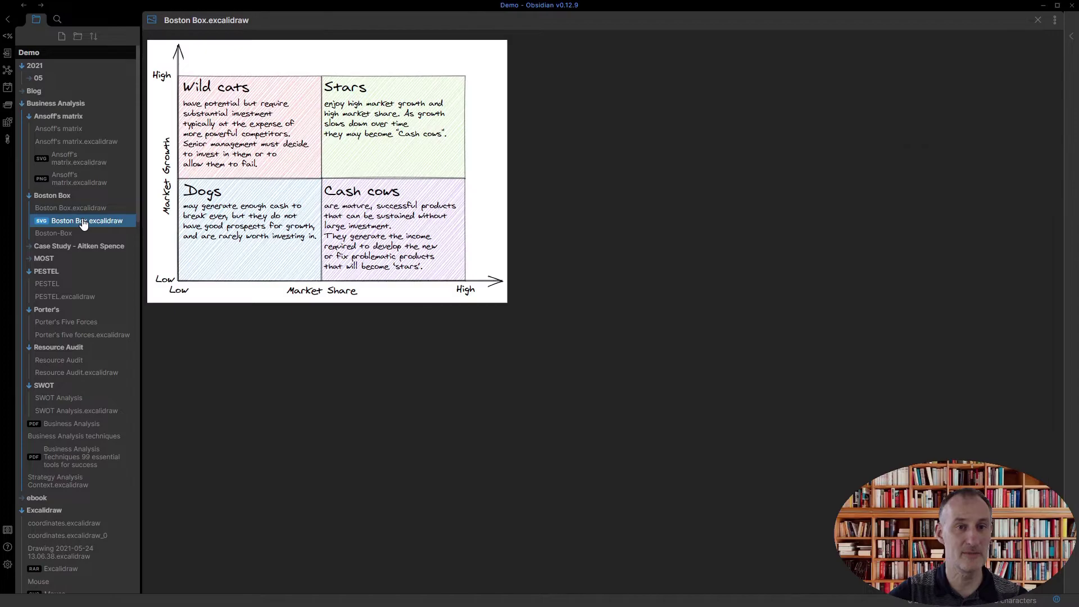
pyautogui.click(70, 208)
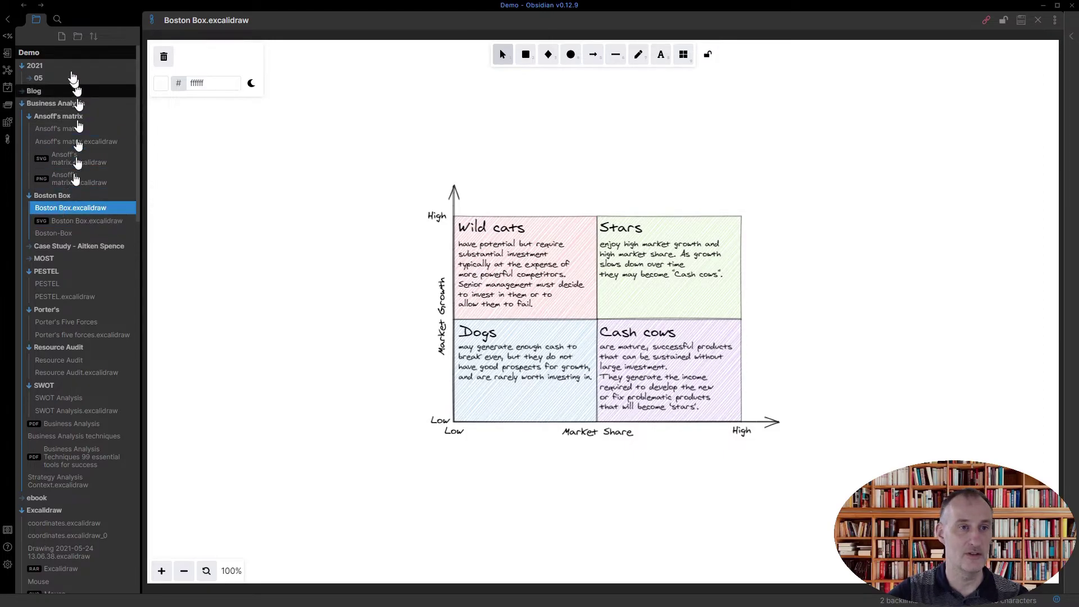
# Navigate back past the Boston Box SVG to the '5. Embedding and portability' note, scrolled to the top
pyautogui.click(25, 5)
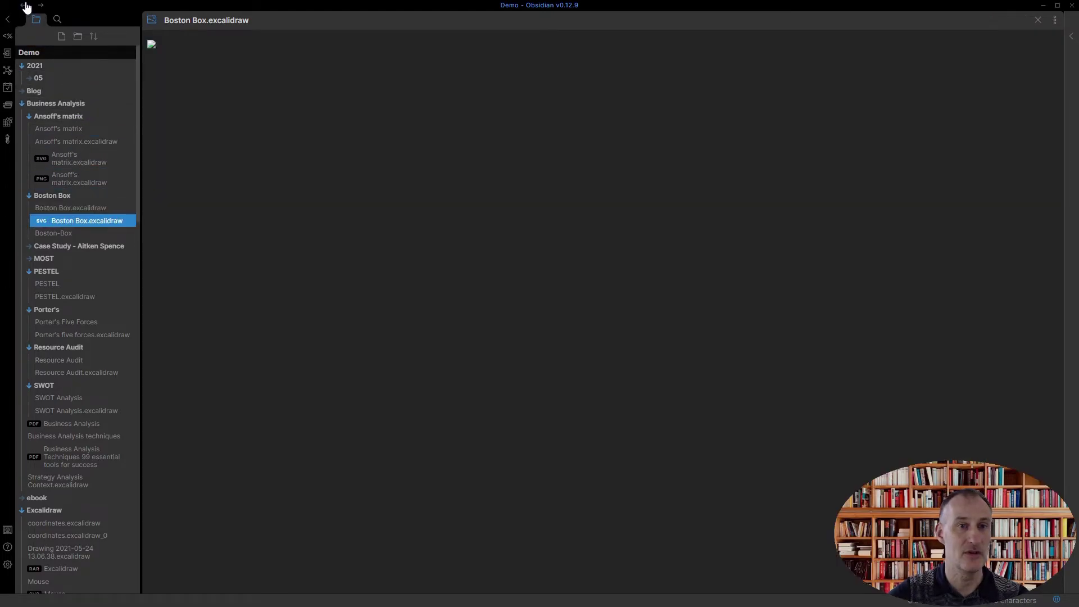
pyautogui.click(24, 5)
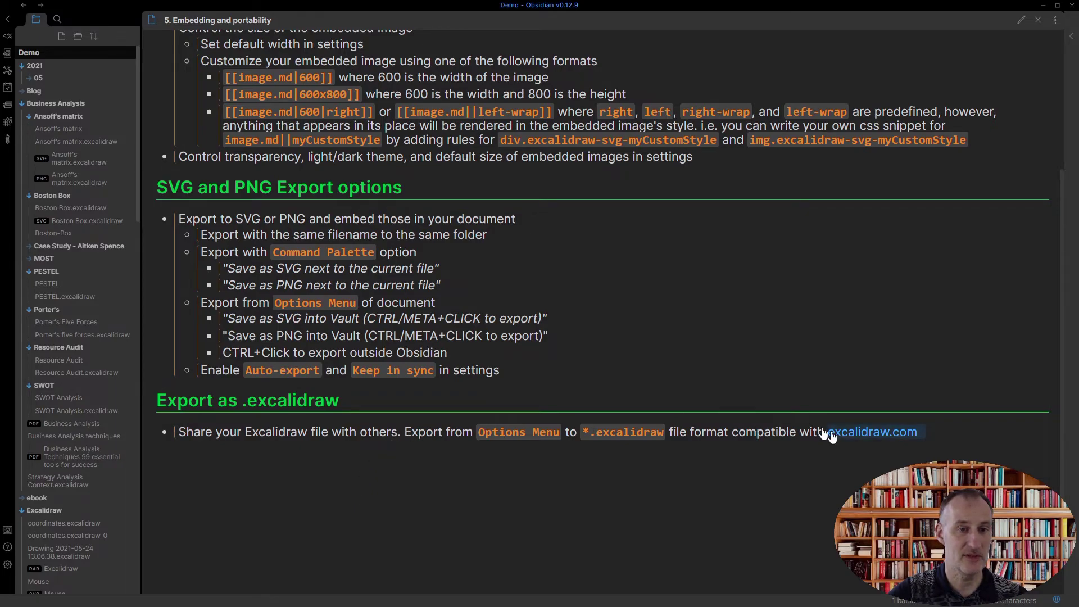
pyautogui.scroll(-1, 836, 438)
pyautogui.scroll(5, 430, 286)
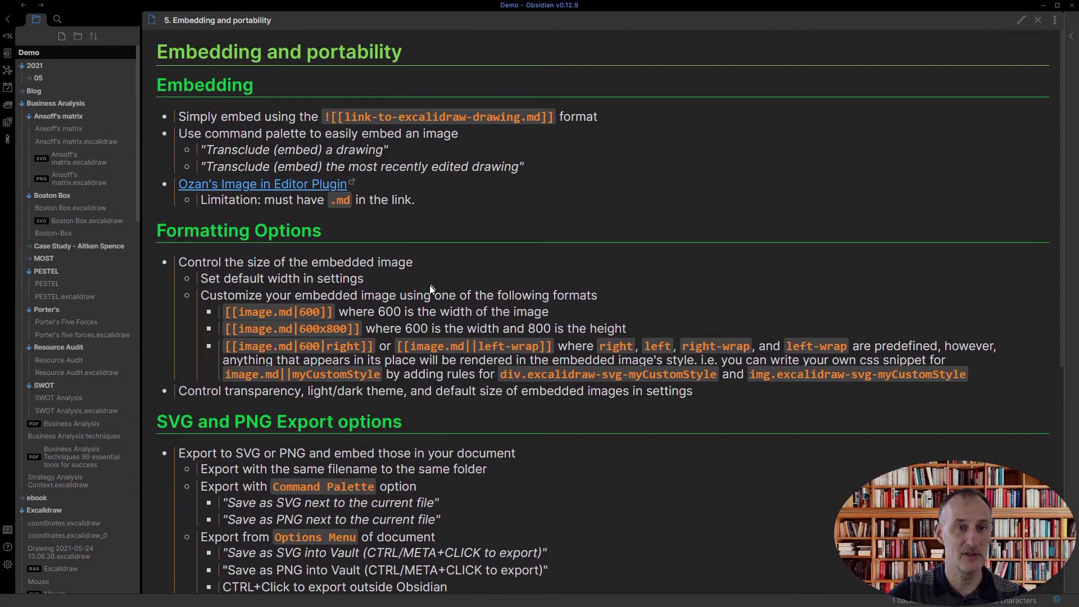